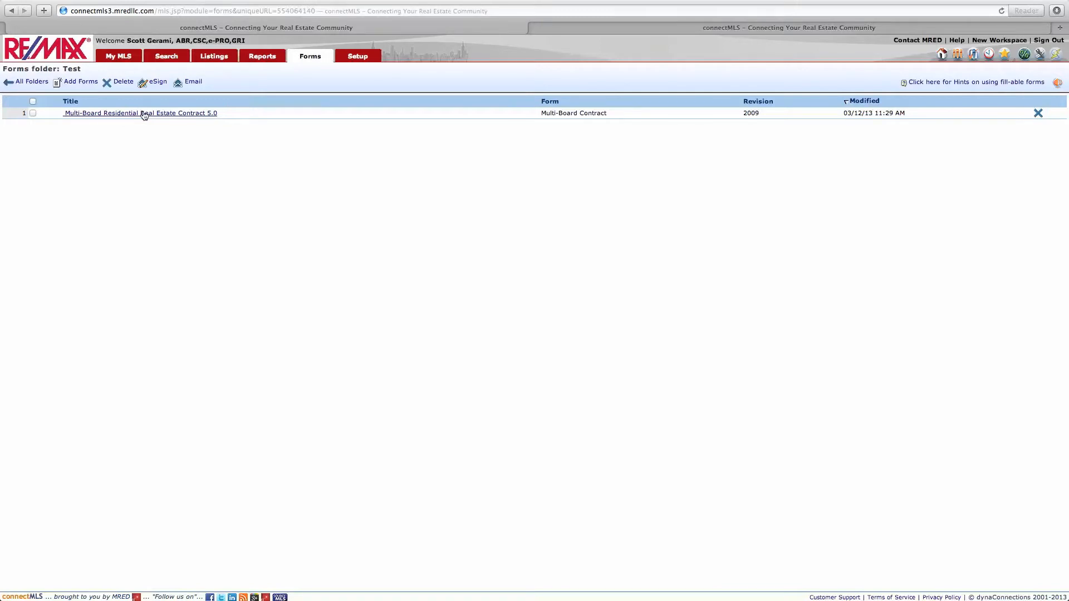
Step: Select and open the Multi-Board Residential Real Estate Contract 5.0 form, then choose to eSign it
left_click(32, 113)
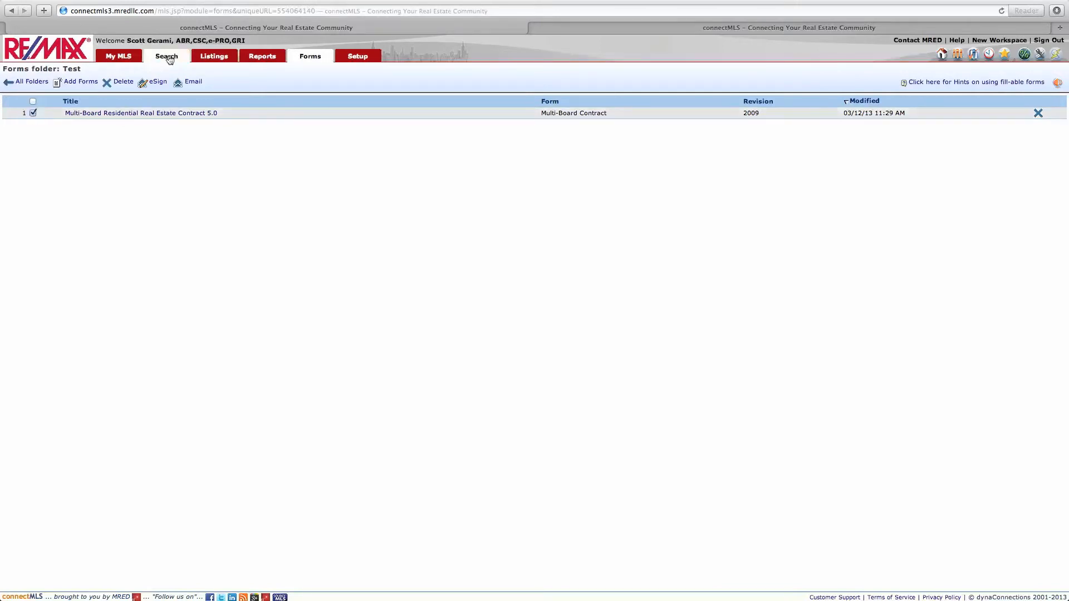
left_click(158, 115)
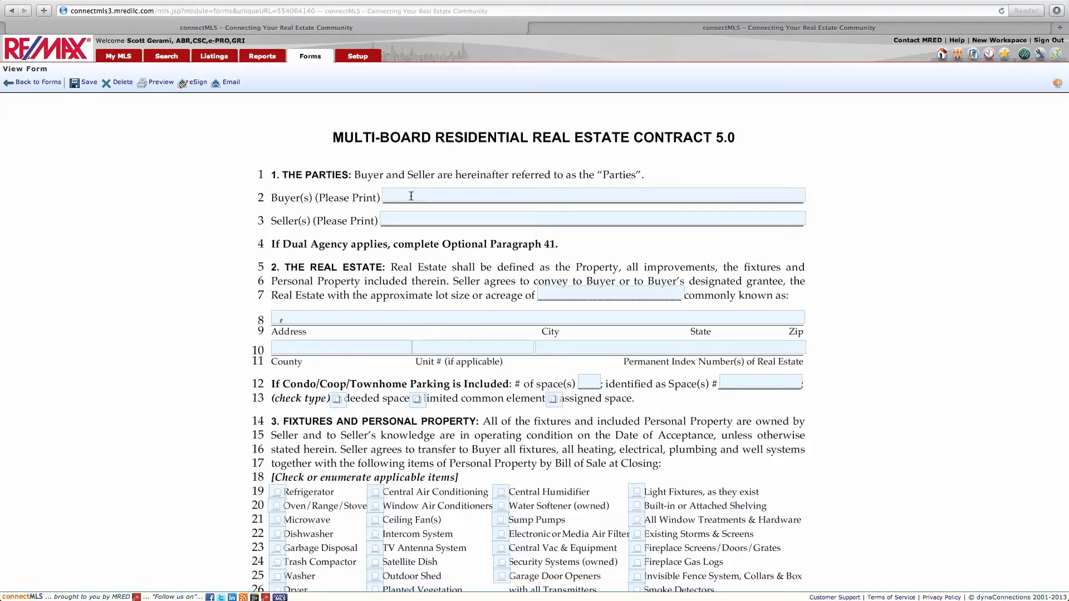
left_click(195, 85)
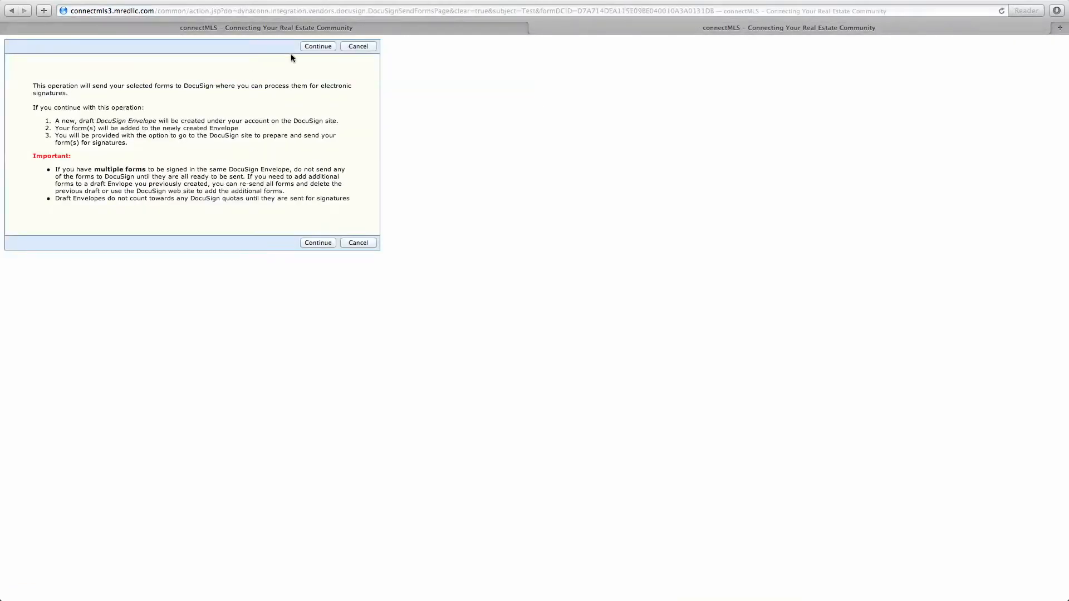
Step: Sign in to DocuSign with the account ID and password, let the browser save it, and open the sent forms
left_click(319, 46)
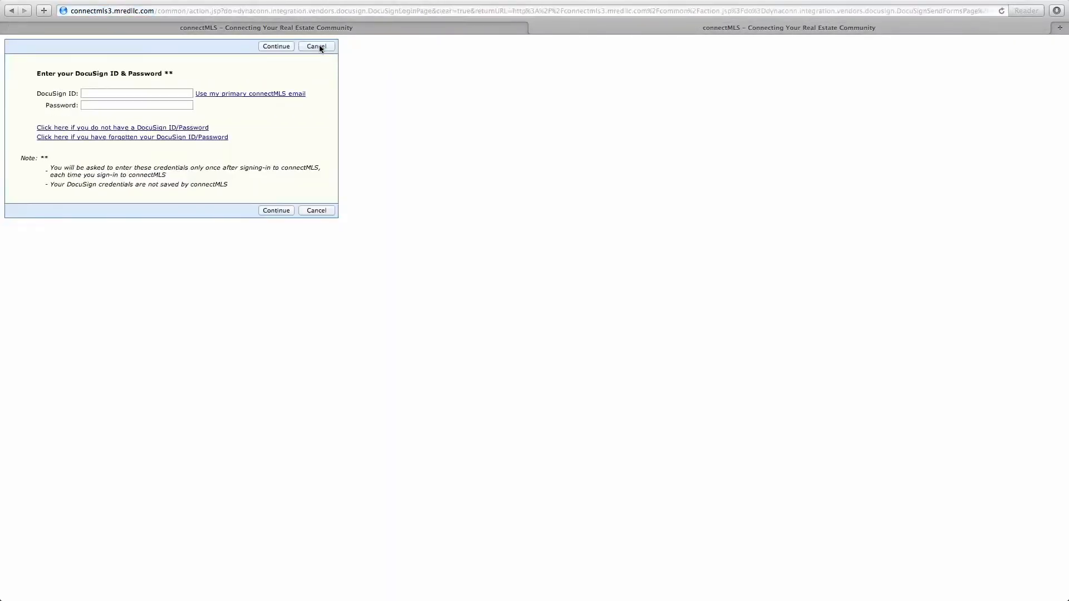
left_click(134, 93)
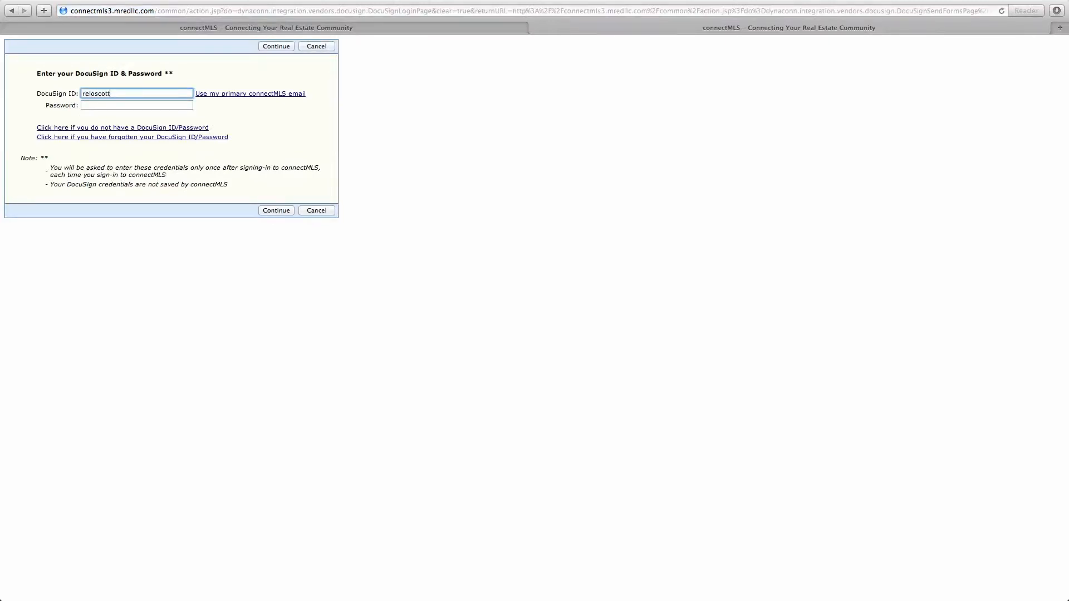
left_click(157, 107)
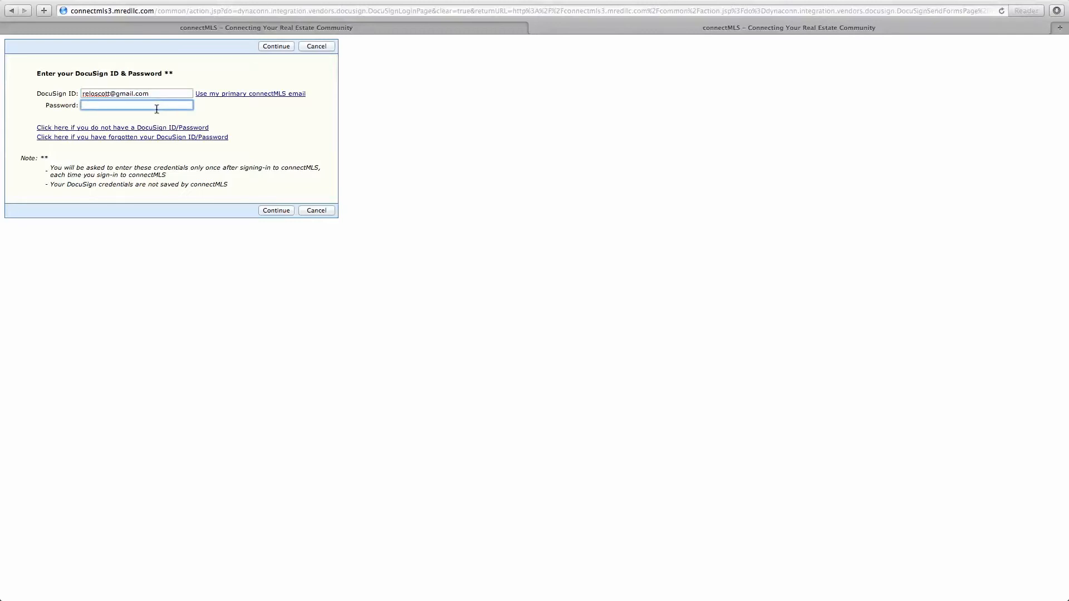
type("•")
left_click(268, 211)
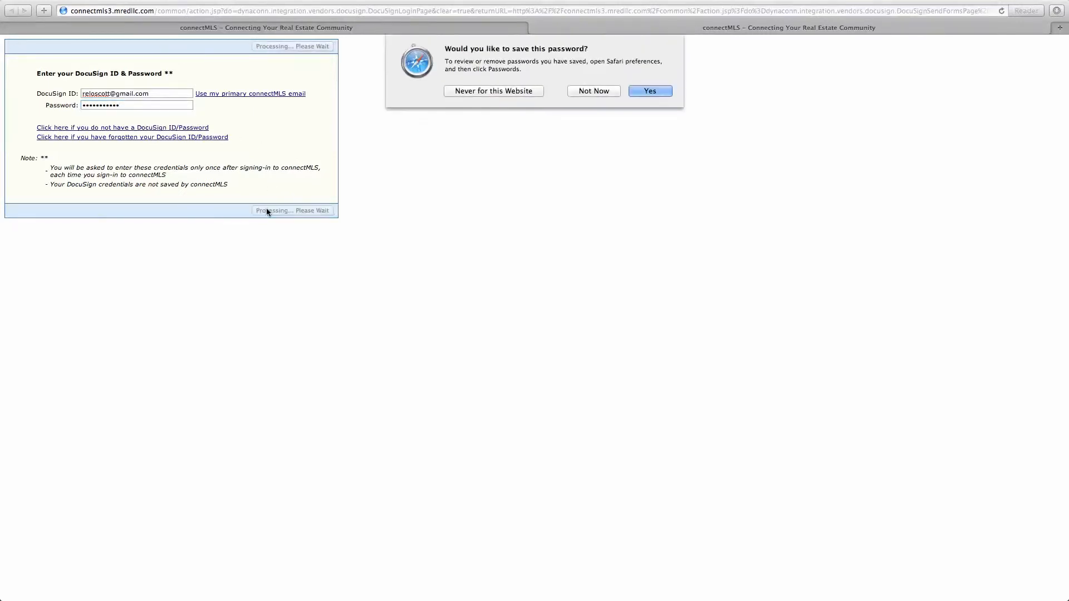
left_click(640, 92)
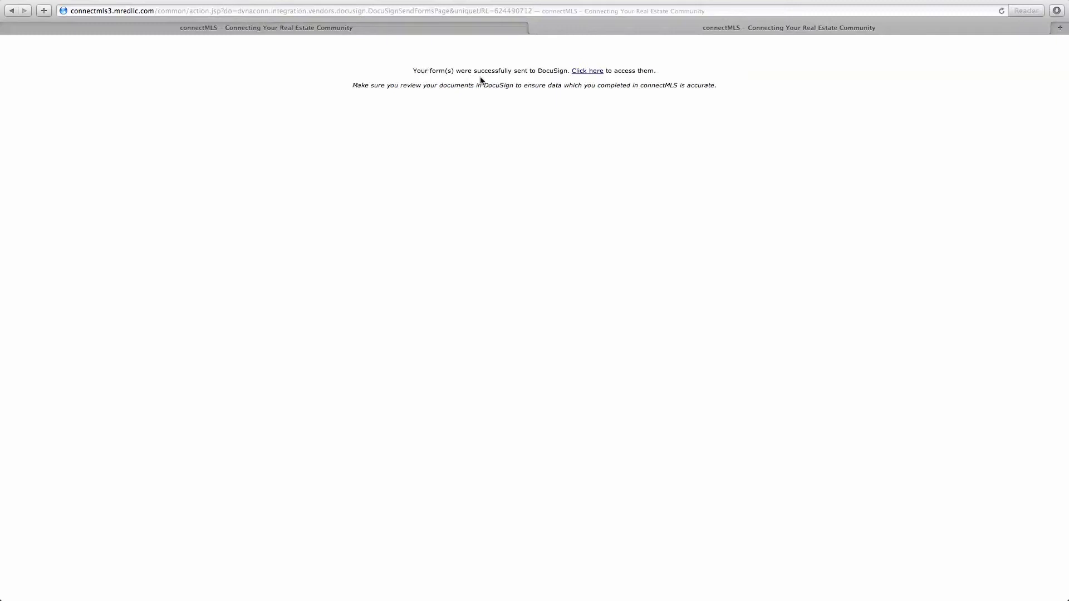
left_click(594, 73)
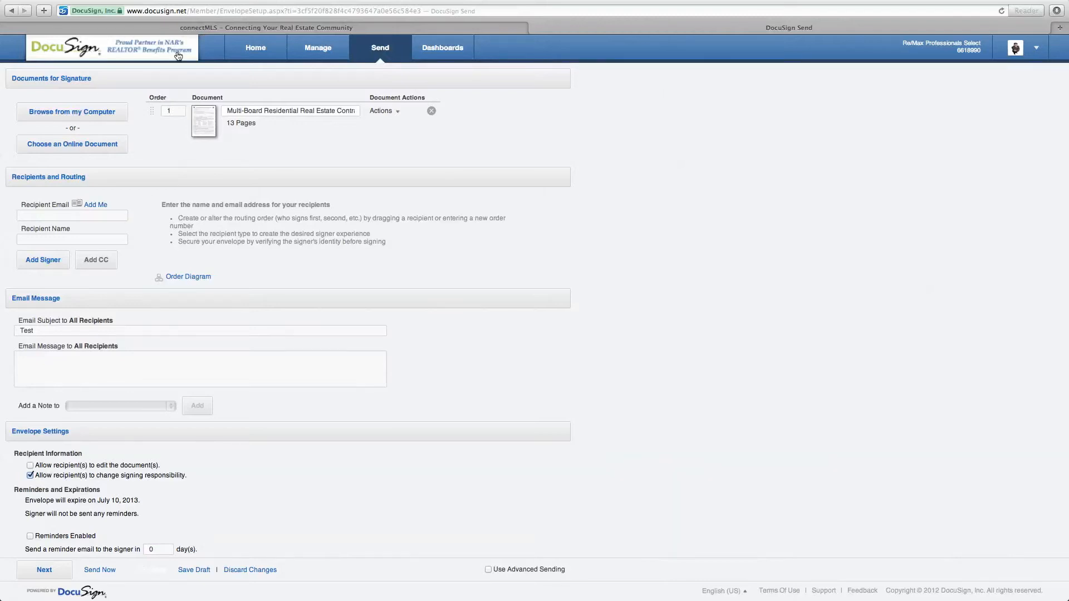
Step: In the draft envelope holding the 13-page contract, start adding another document from the computer
mouse_move(206, 126)
left_click(100, 113)
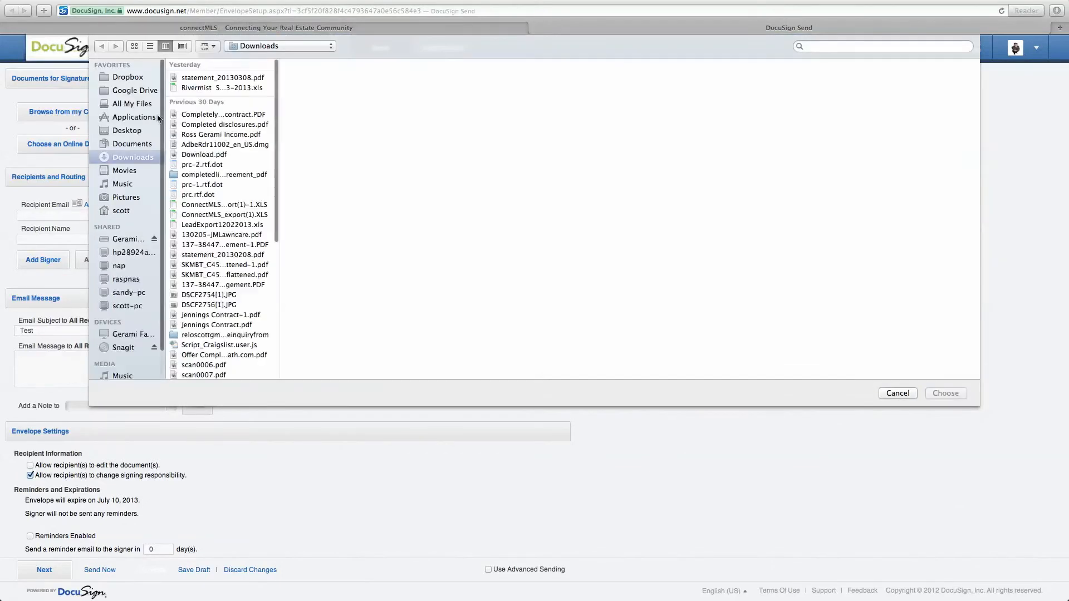
Step: Attach 'Short Sale Addendum to 5.0.pdf' from Dropbox > Contract Paperwork to the envelope
left_click(128, 78)
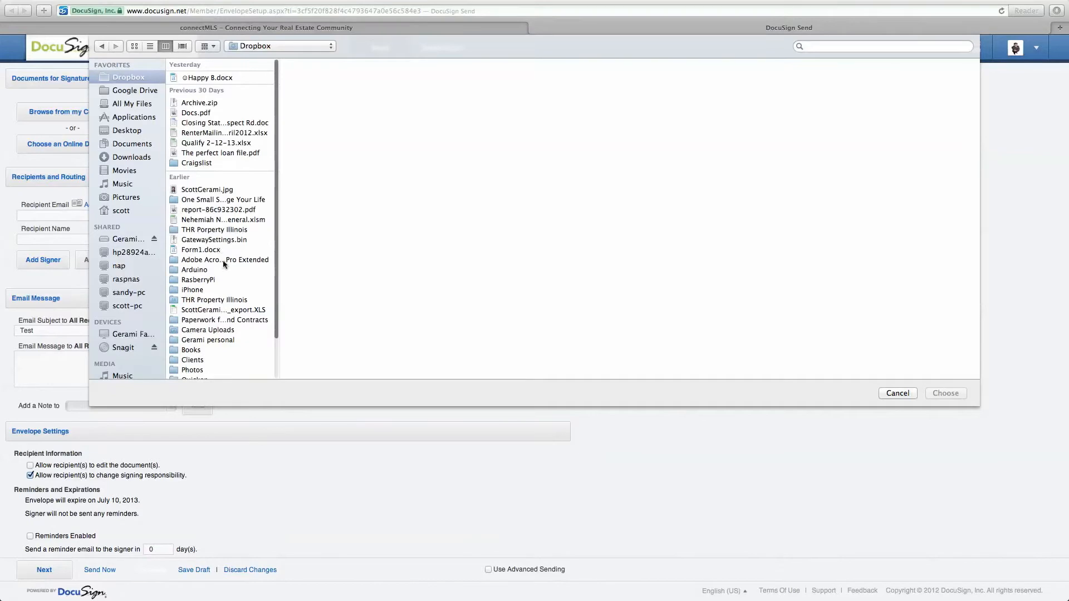
left_click(228, 320)
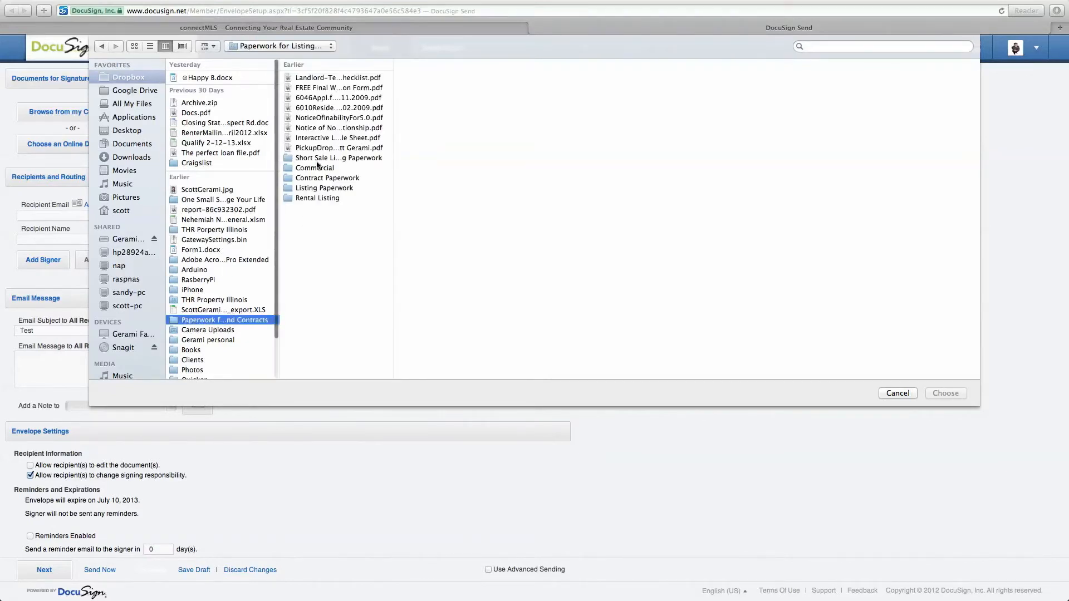
left_click(321, 179)
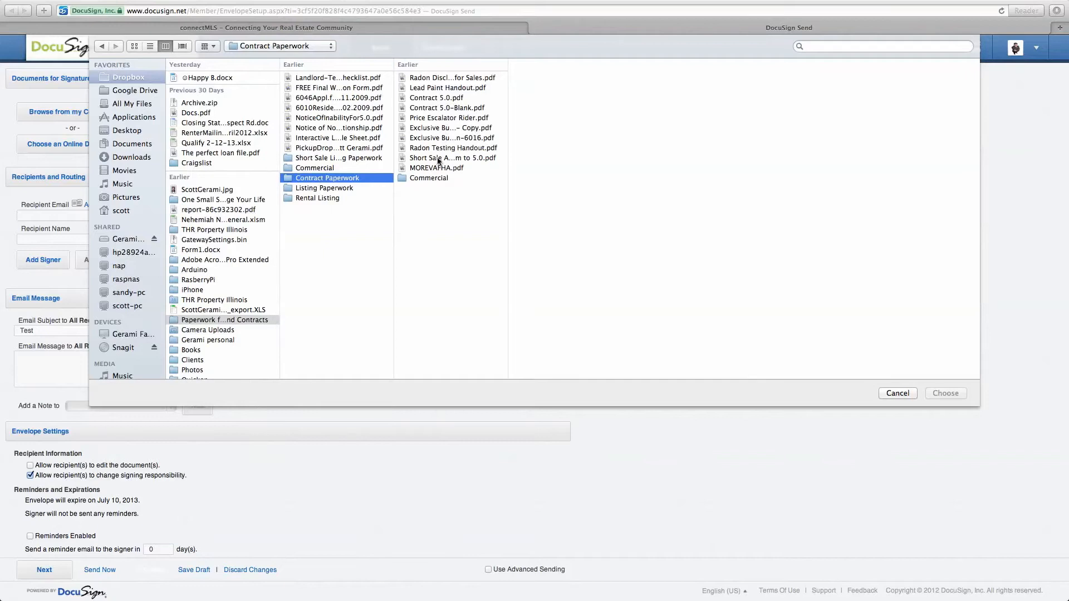
left_click(437, 158)
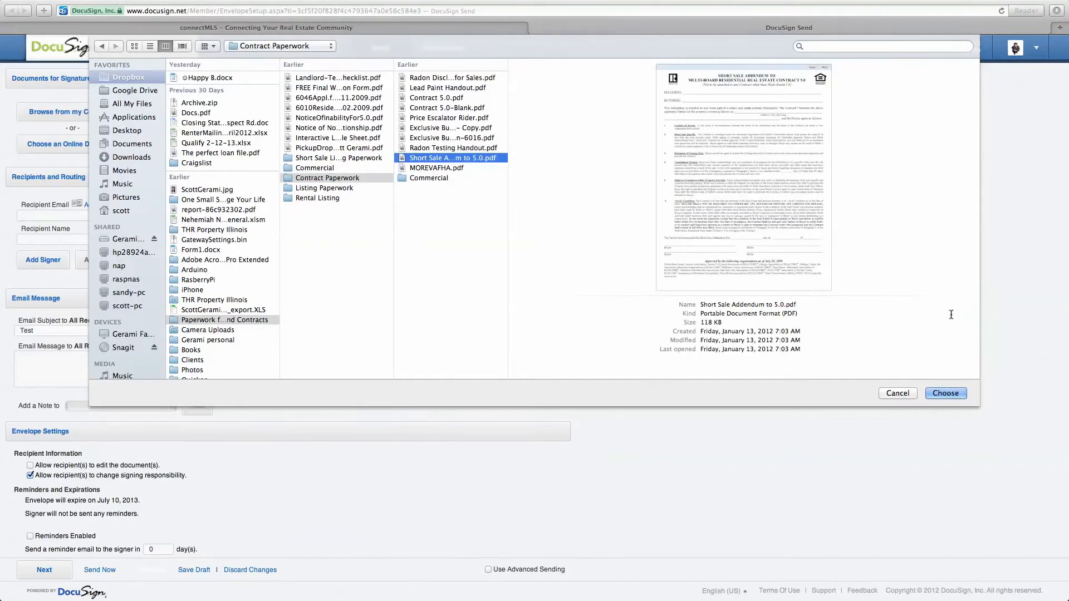
left_click(942, 395)
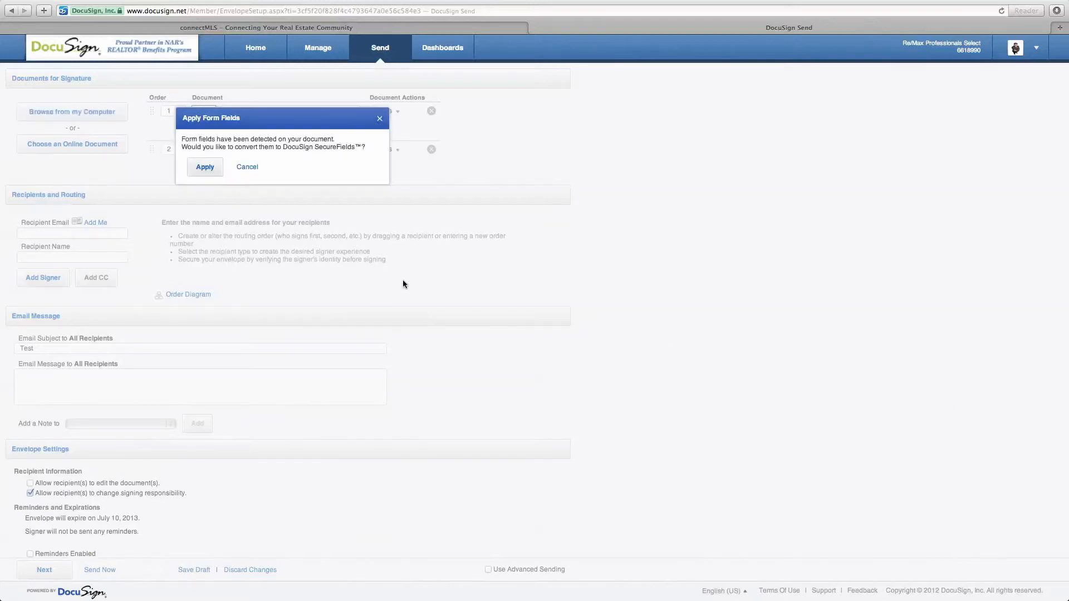
Step: Apply the addendum's detected form fields as DocuSign SecureFields
left_click_drag(263, 116, 368, 172)
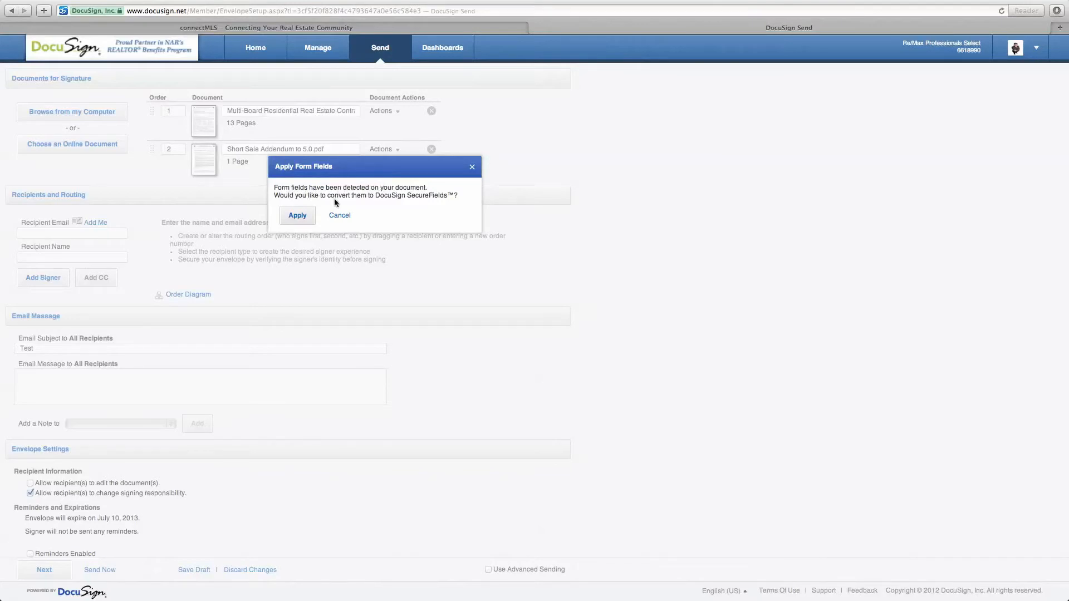
left_click(298, 216)
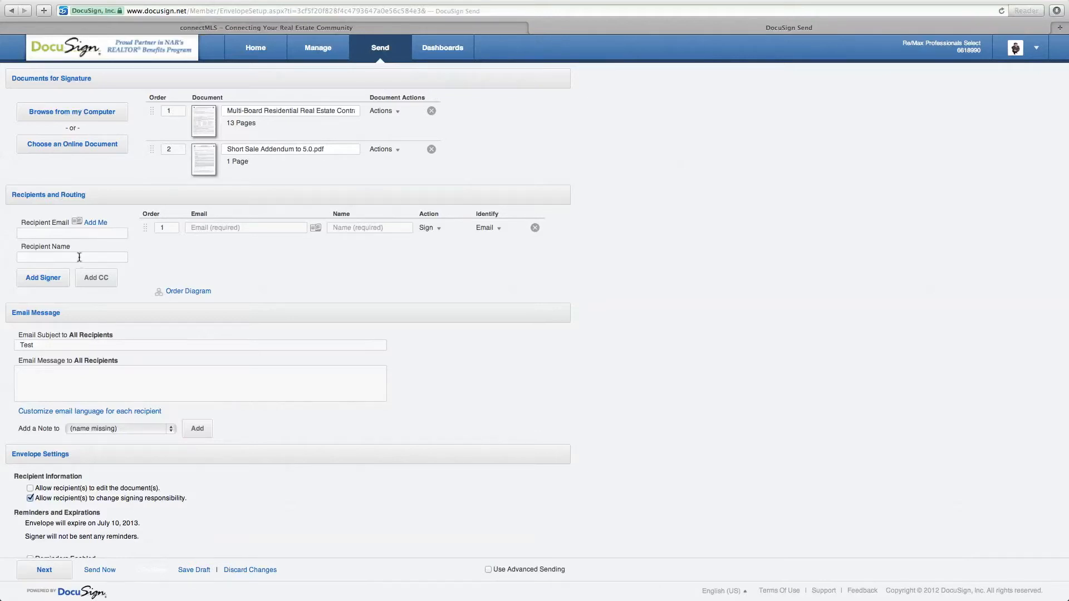
left_click(78, 235)
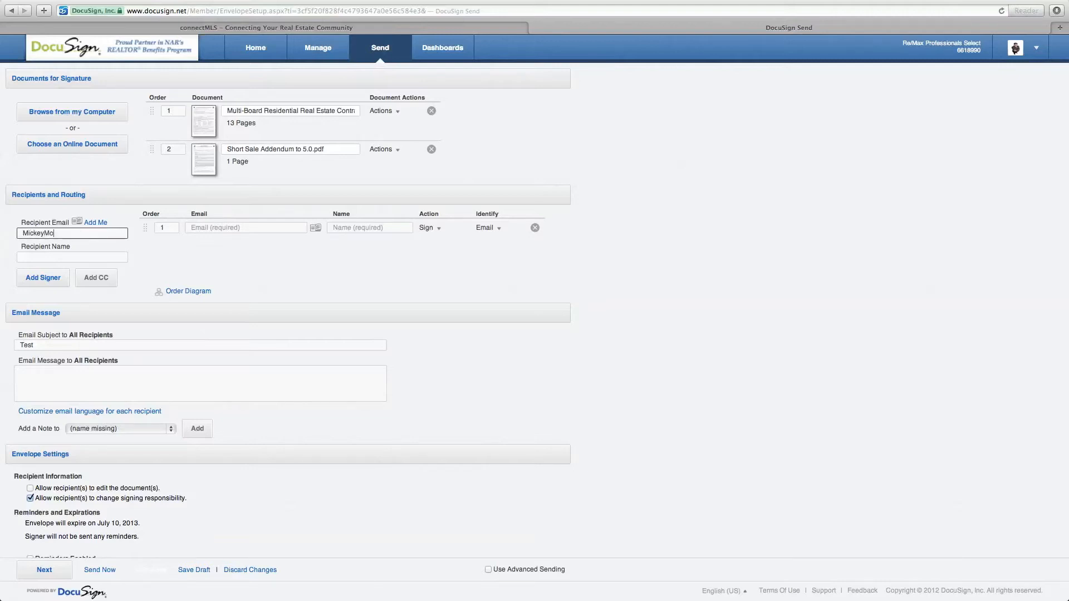
Step: Add the buyer as signer 1, filling in the buyer's e-mail address and full name
left_click(88, 256)
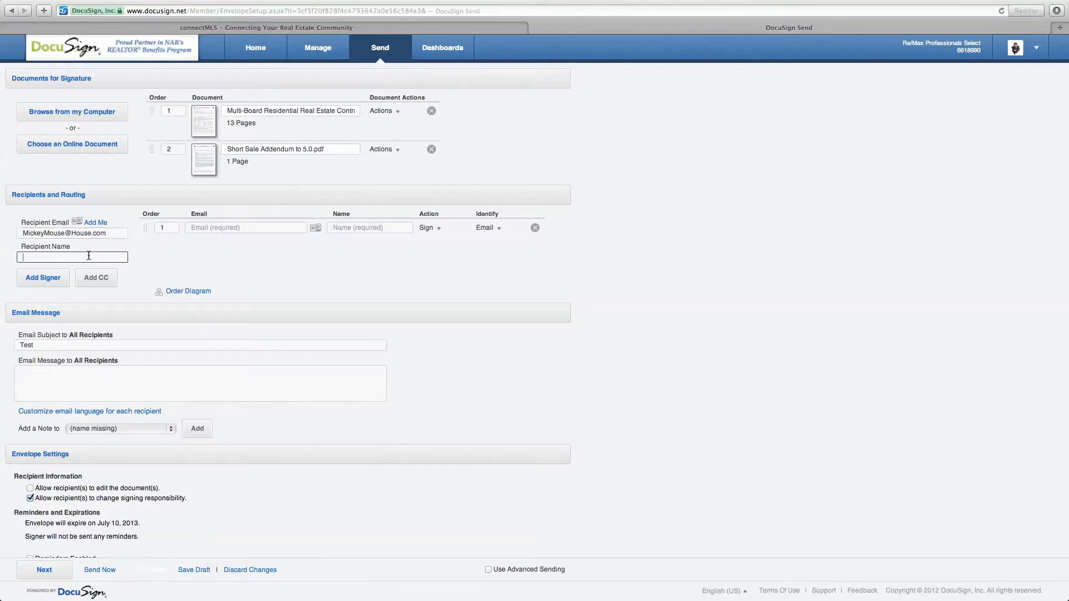
type("Mickey Mouse")
left_click(43, 278)
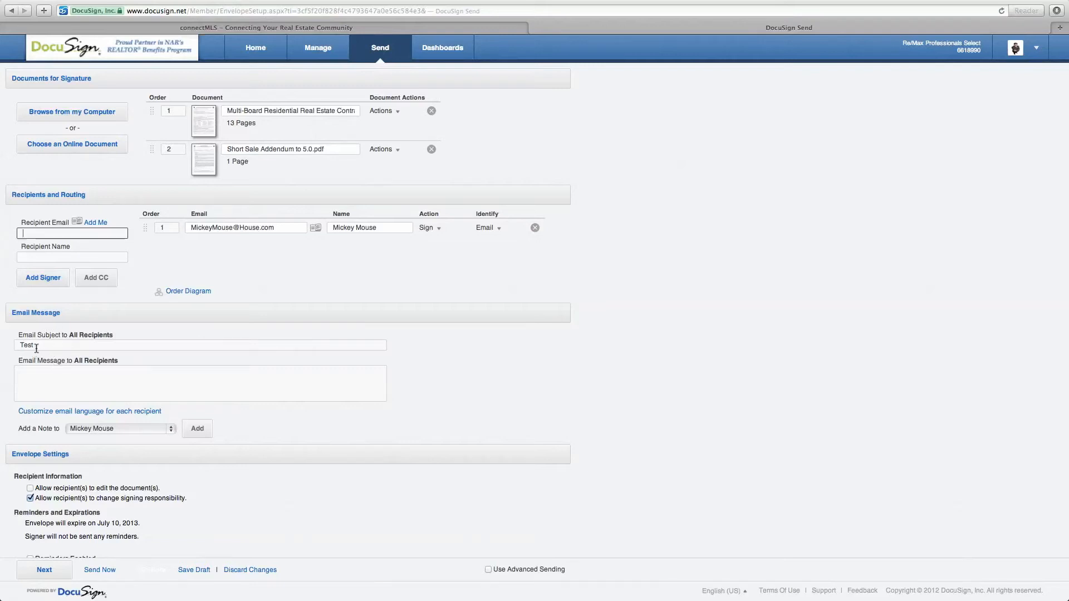
Step: Replace the 'Test' email subject with '123 Main Street Contract'
left_click_drag(40, 346, 5, 348)
type("123")
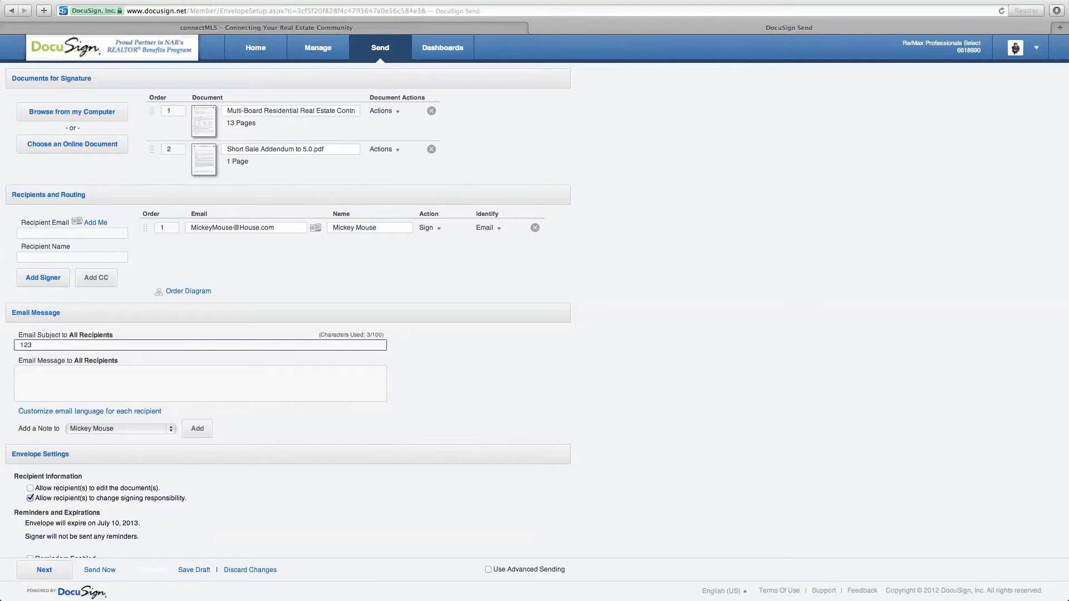
type(" Mian Ster")
key("BackSpace")
key("BackSpace")
type("re")
key("BackSpace")
key("BackSpace")
key("BackSpace")
key("BackSpace")
key("BackSpace")
key("BackSpace")
key("BackSpace")
key("BackSpace")
key("BackSpace")
key("BackSpace")
type("ain Street Contract")
Step: Write the email message 'Hello~' and continue to tagging the documents
left_click(81, 384)
type("Hello~")
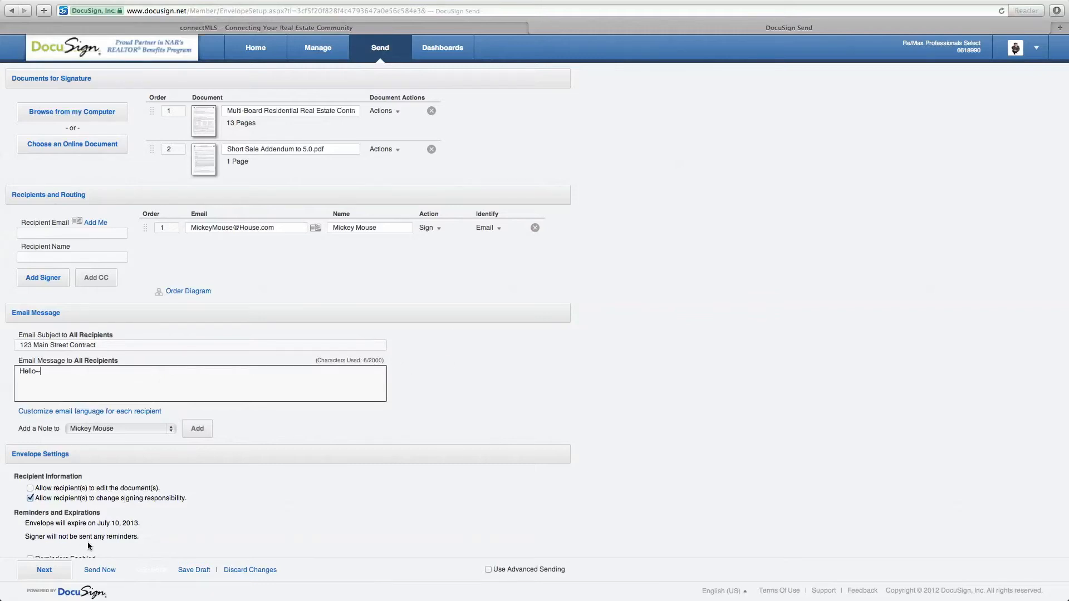
scroll(93, 545, "down", 1)
scroll(93, 544, "down", 3)
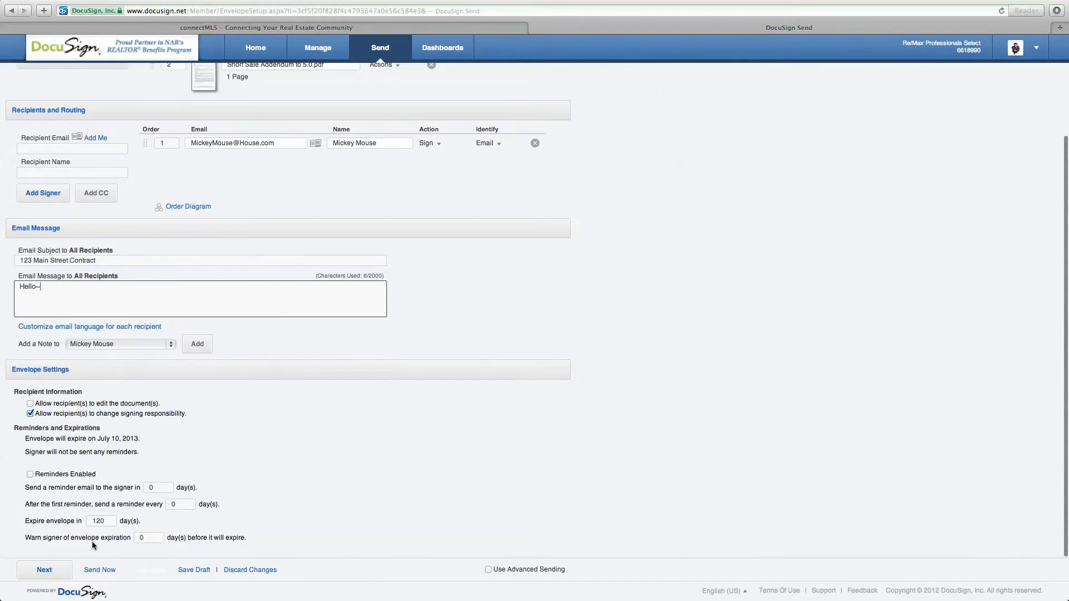
scroll(93, 545, "up", 3)
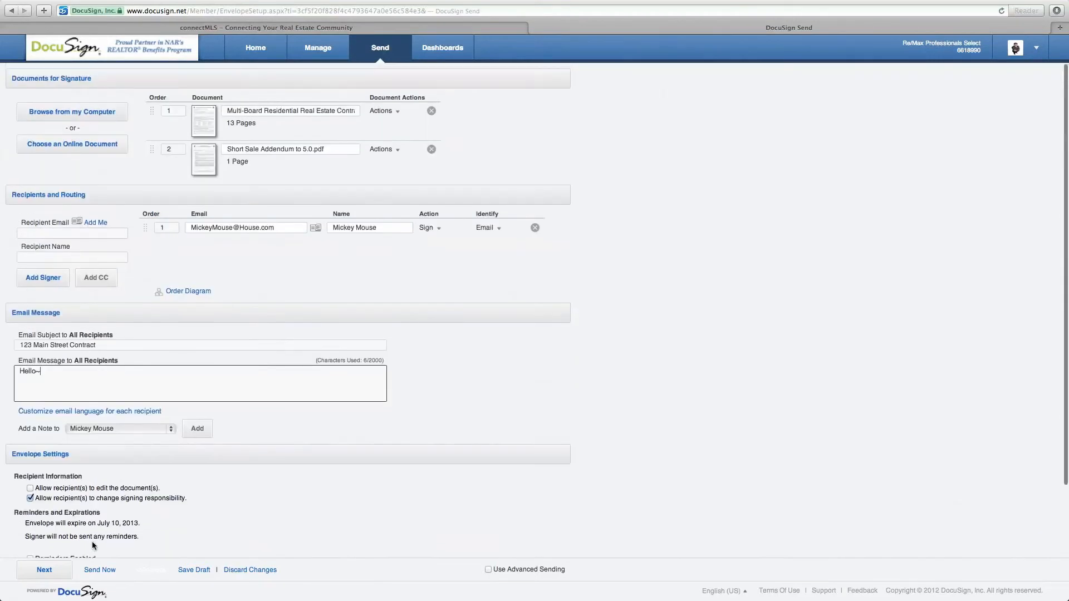
left_click(45, 570)
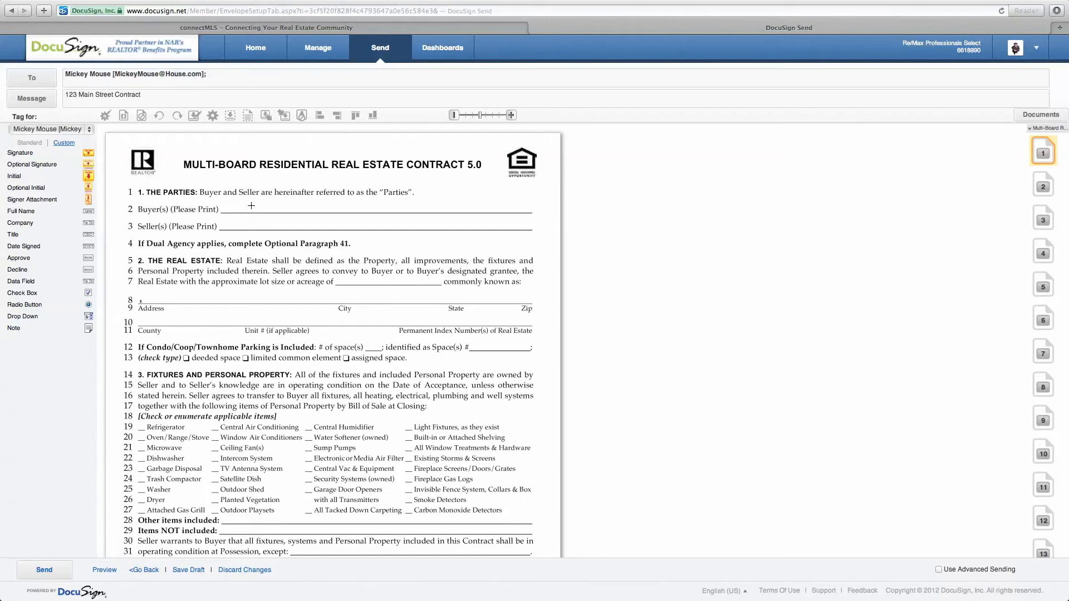
Step: With the buyer chosen, put a data field with the buyer's name on page 1's Buyer(s) line
scroll(317, 426, "down", 4)
scroll(318, 426, "up", 4)
scroll(317, 426, "down", 15)
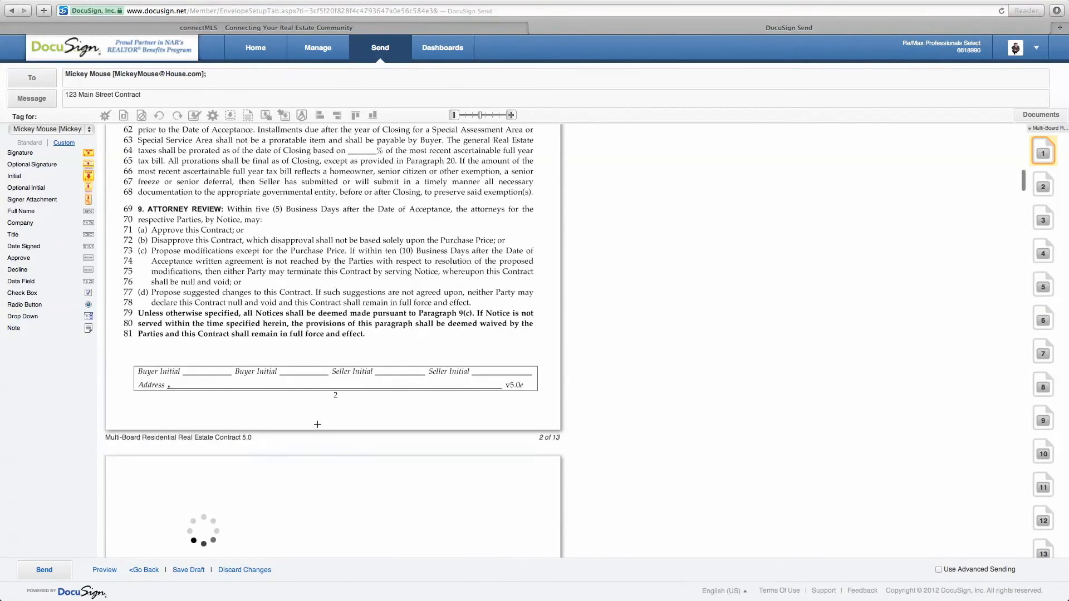
scroll(318, 424, "up", 15)
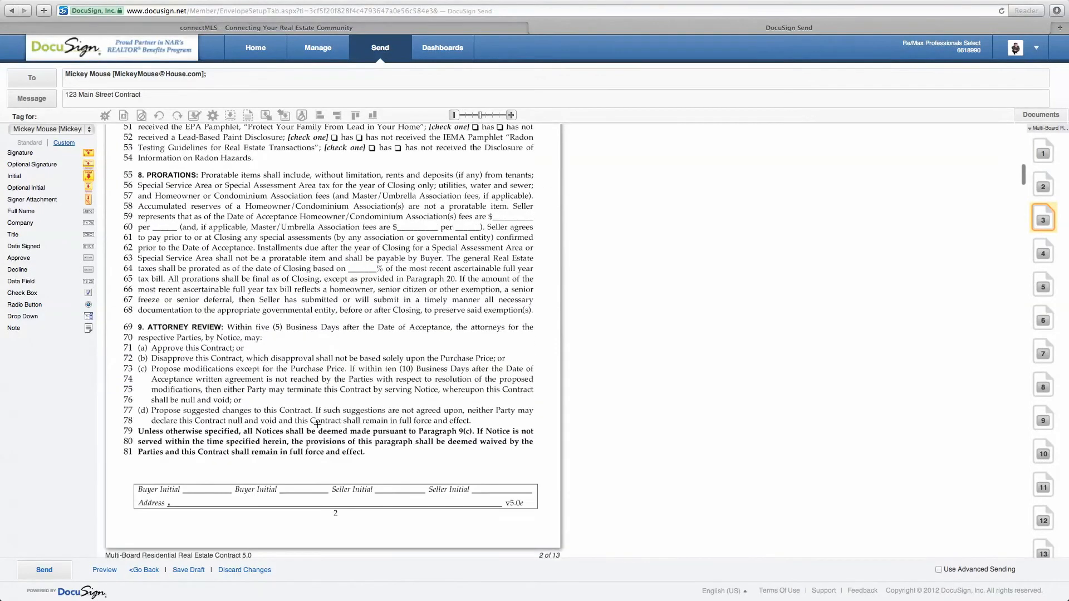
scroll(317, 424, "up", 3)
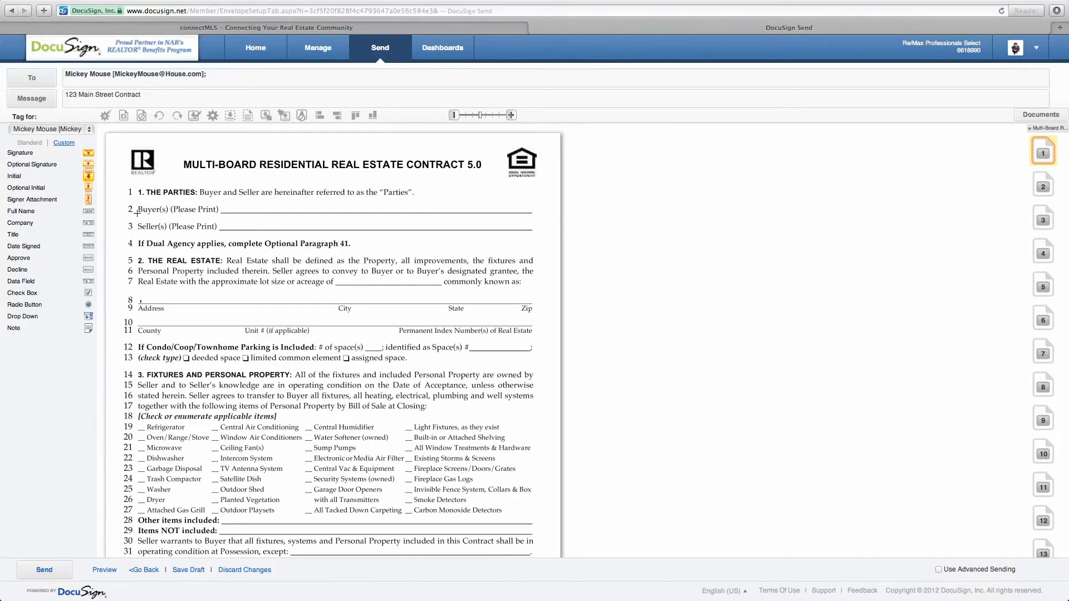
left_click(89, 132)
left_click(83, 132)
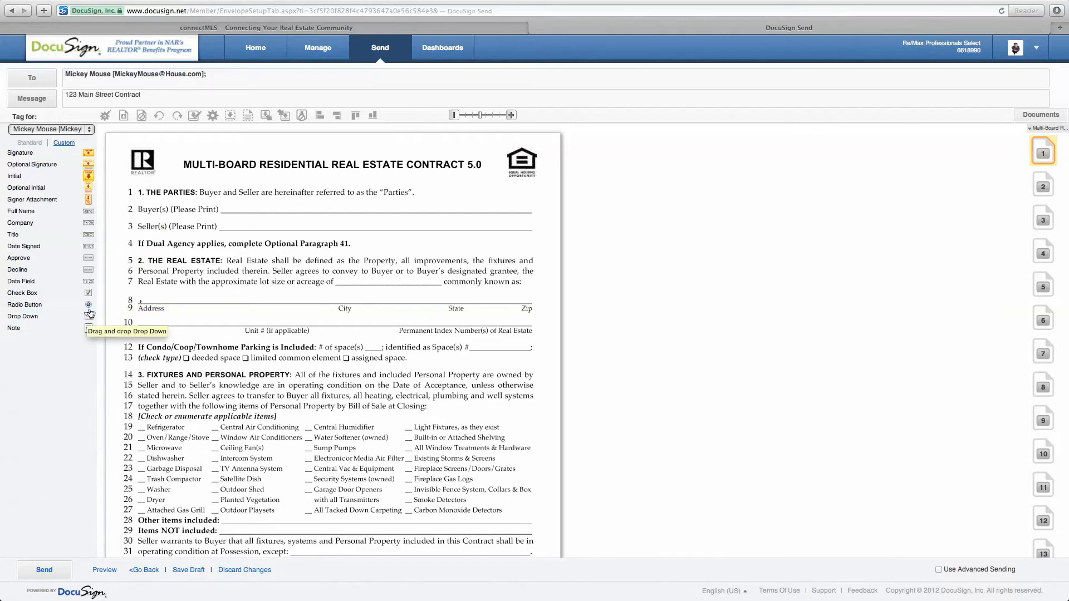
left_click_drag(89, 282, 228, 205)
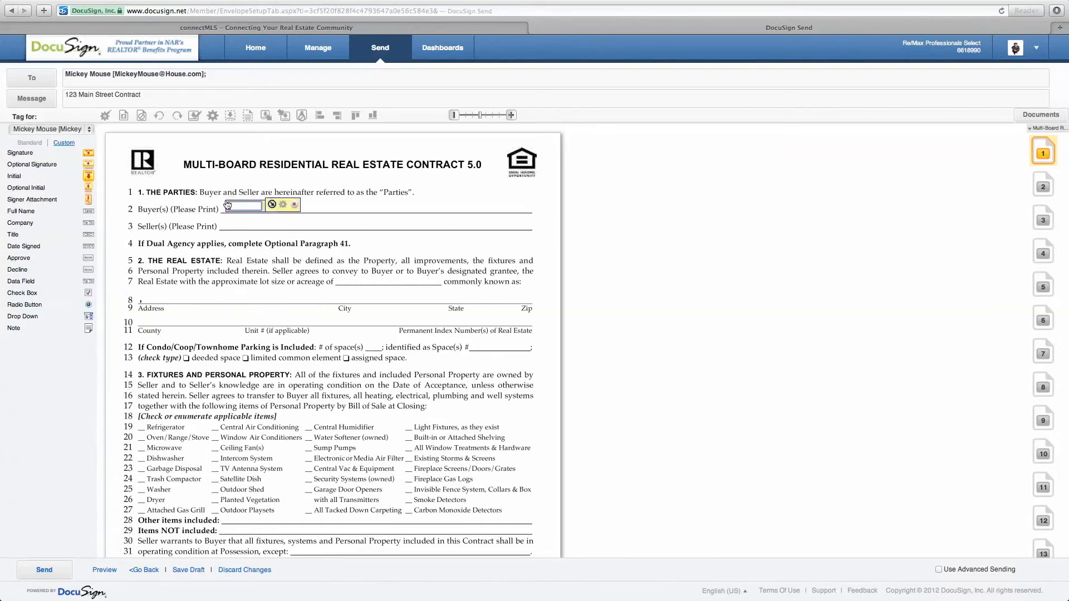
type("Mick")
type("ey Mouse")
left_click(271, 205)
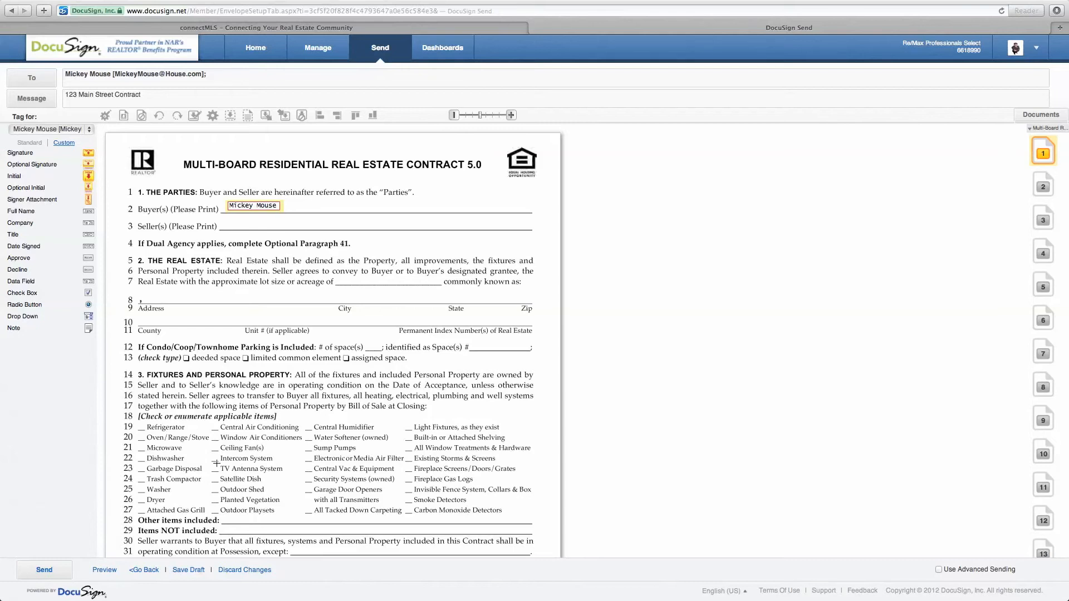
Step: Place buyer Initial tags on the Buyer Initial blanks of contract pages 1 and 2
scroll(217, 463, "down", 3)
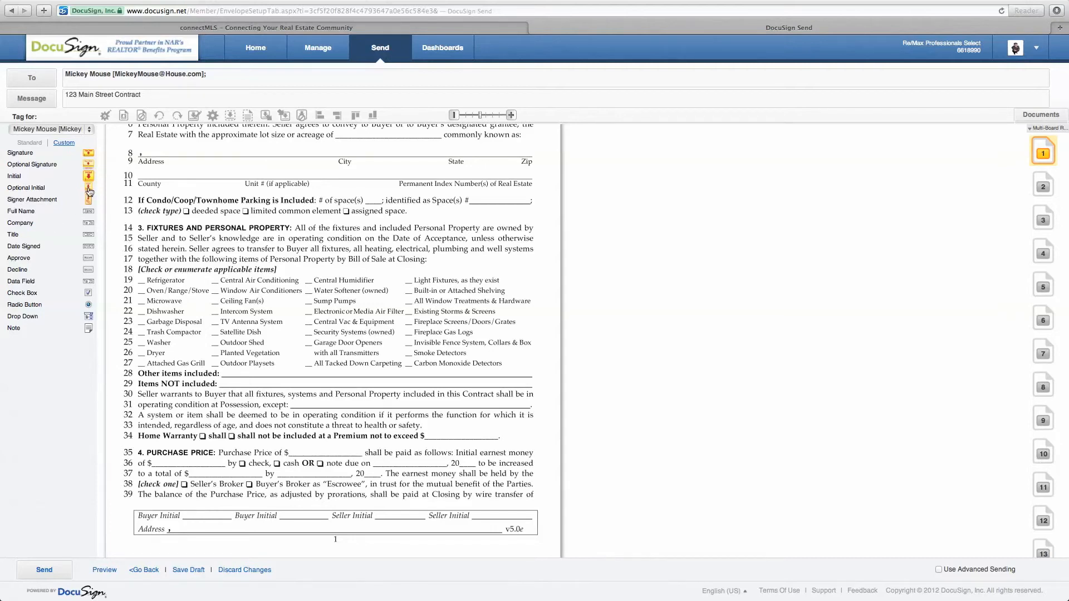
left_click_drag(88, 176, 190, 497)
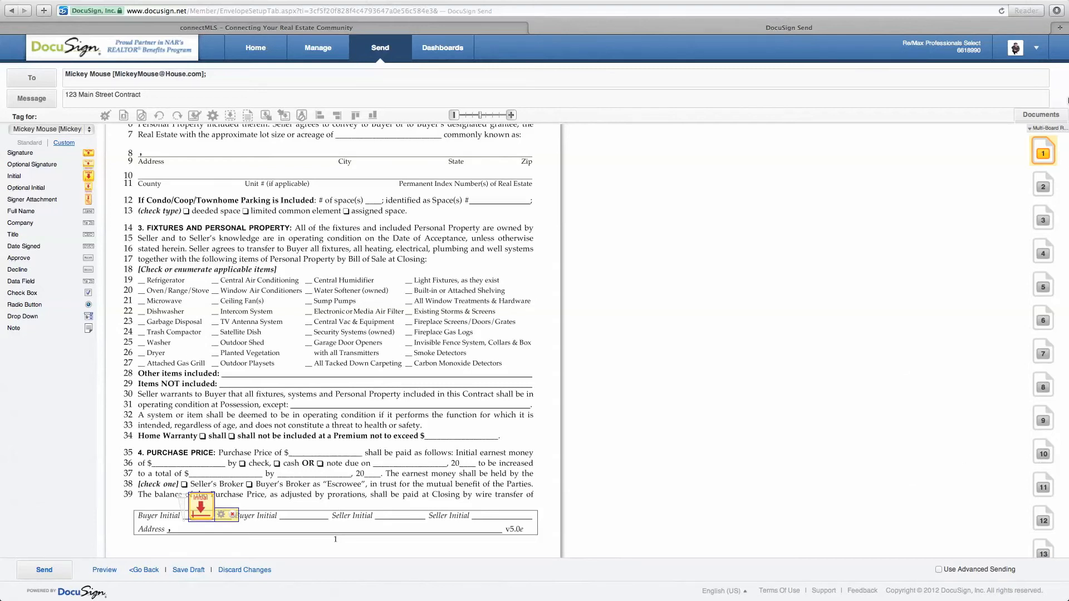
left_click(1049, 184)
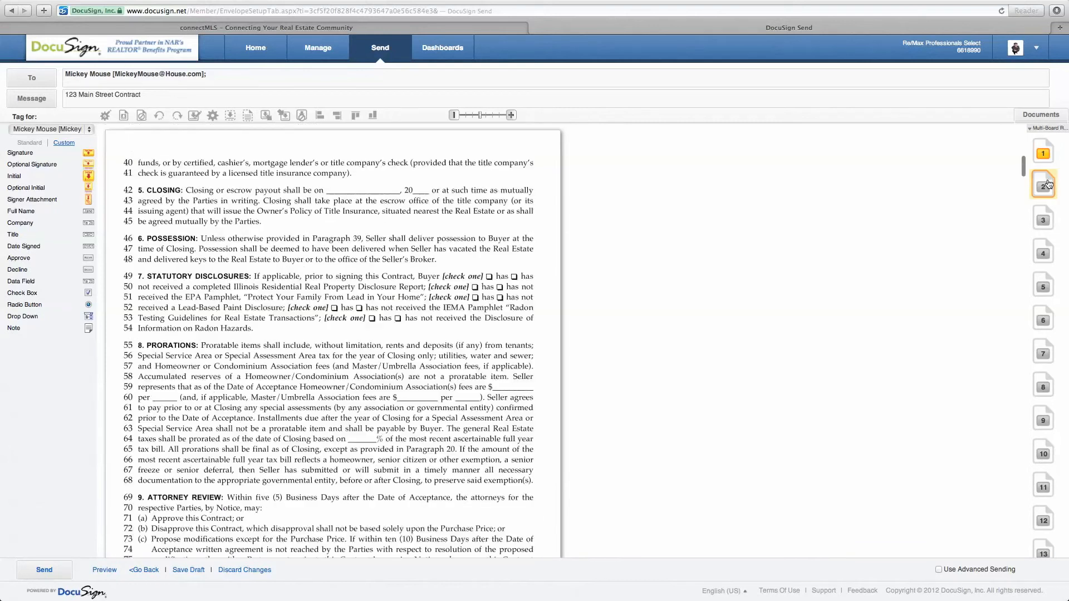
scroll(261, 327, "down", 5)
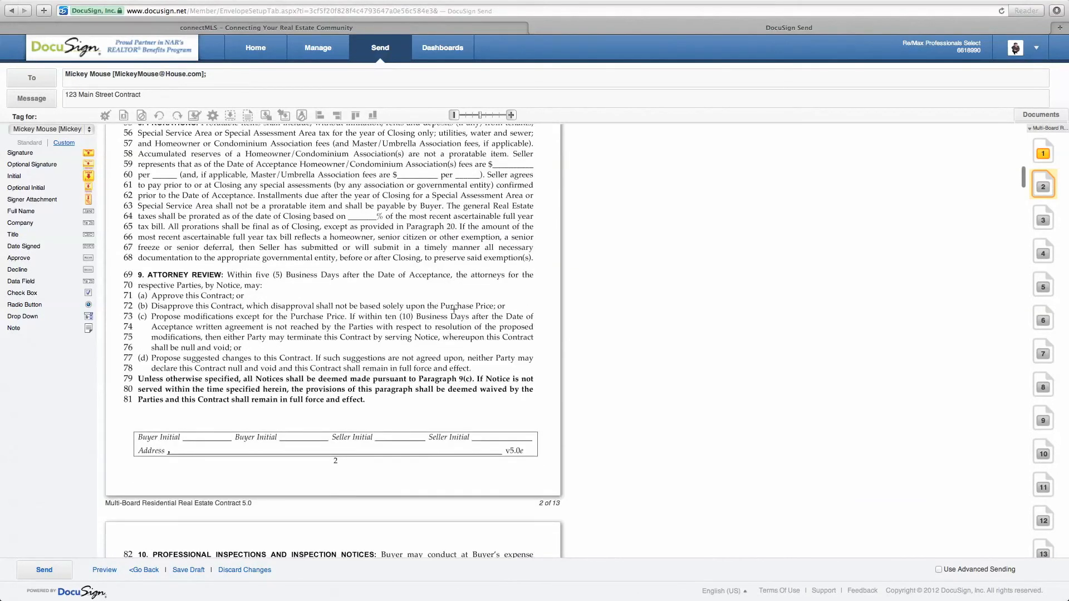
left_click_drag(88, 176, 186, 418)
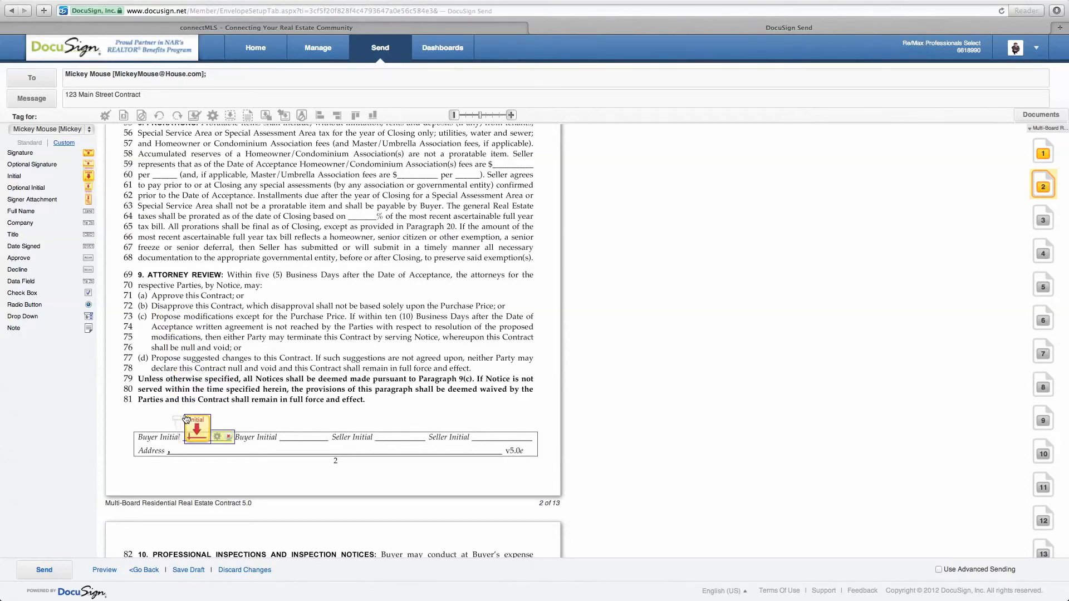
scroll(314, 492, "down", 10)
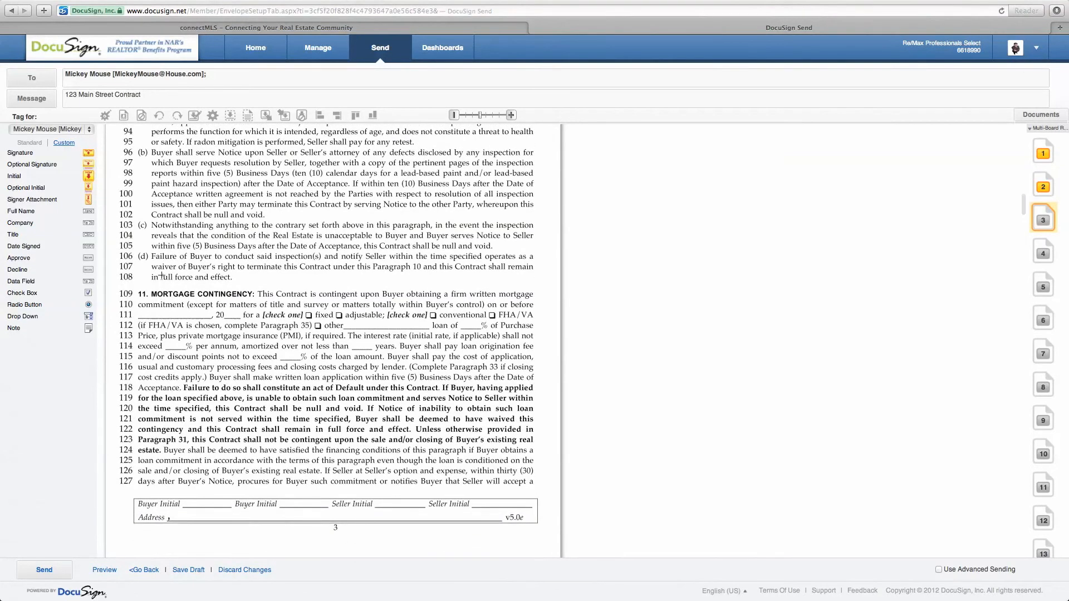
Step: Place a buyer Initial tag on page 3's Buyer Initial blank
left_click_drag(93, 177, 190, 491)
scroll(391, 456, "down", 1)
right_click(391, 456)
left_click(390, 396)
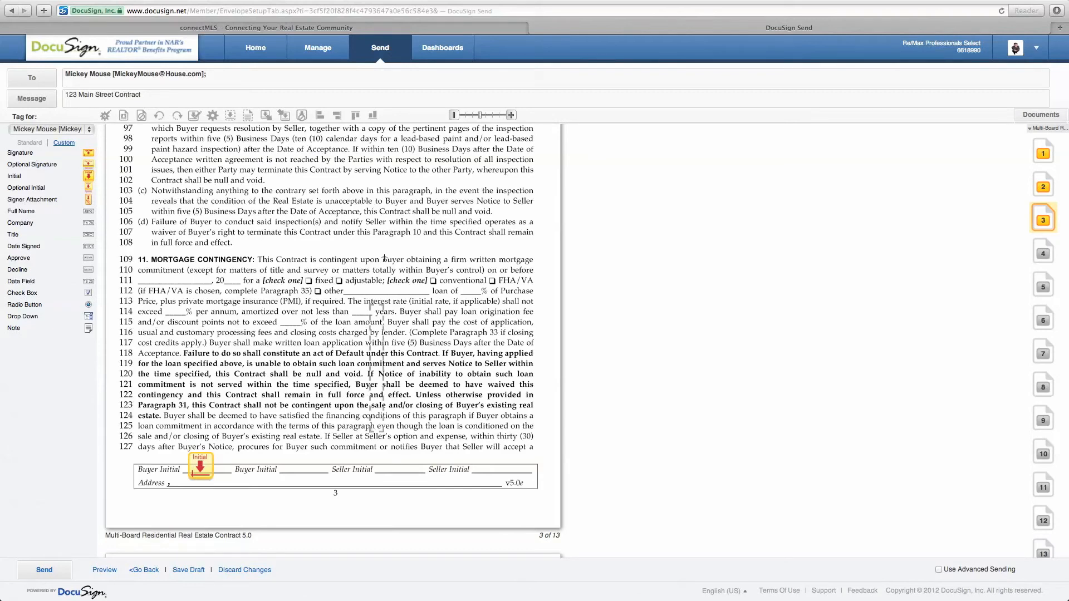
scroll(379, 236, "down", 15)
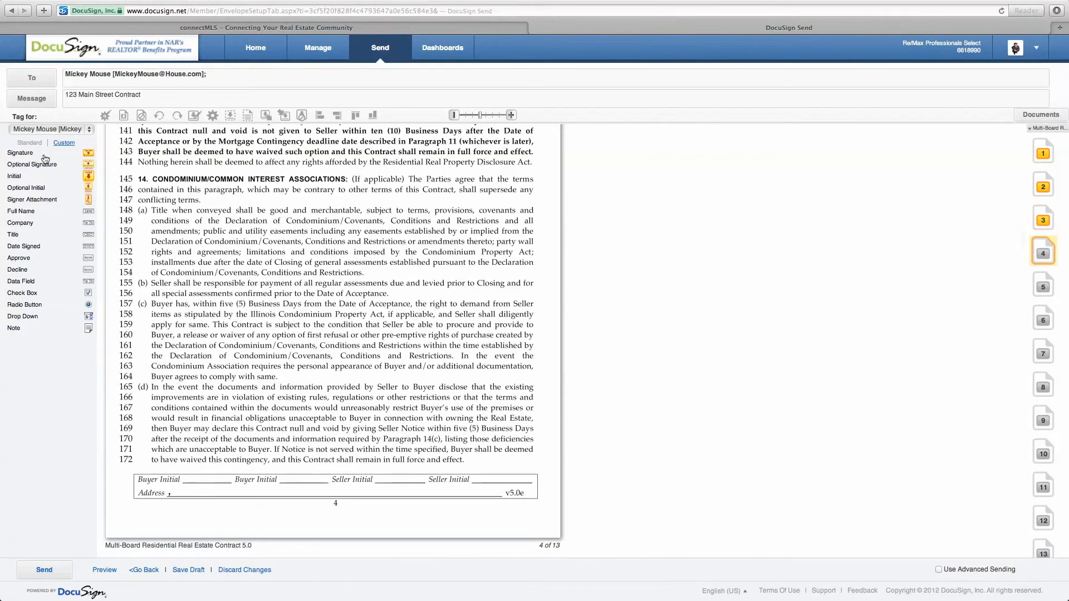
Step: Add buyer Initial tags to the Buyer Initial blanks on pages 4 and 5
mouse_move(88, 176)
left_mouse_down()
mouse_move(90, 196)
mouse_move(91, 184)
left_mouse_up()
left_click_drag(91, 182, 195, 469)
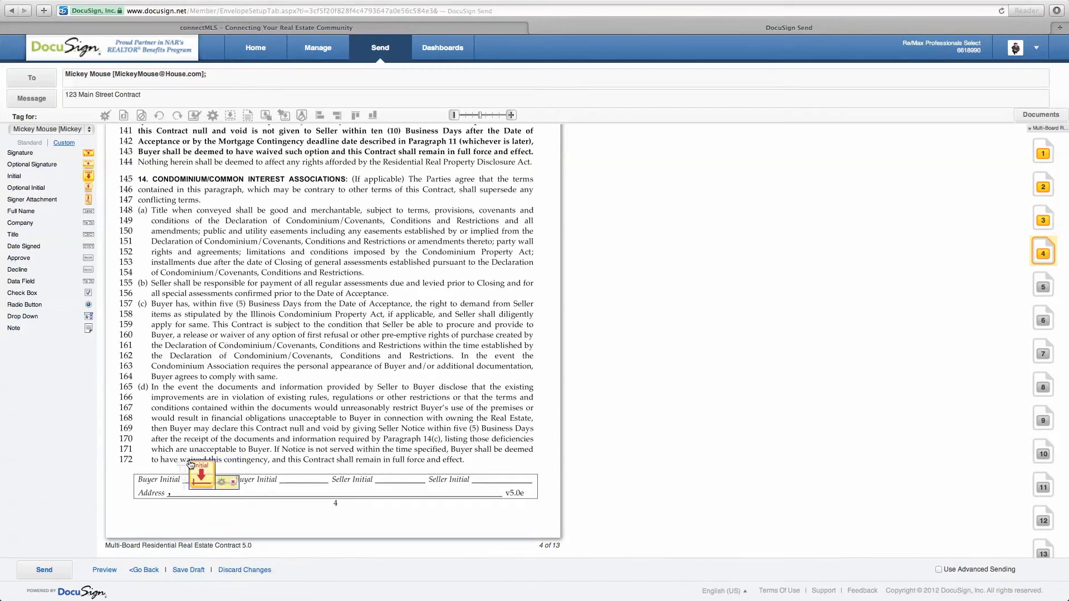
scroll(395, 510, "down", 10)
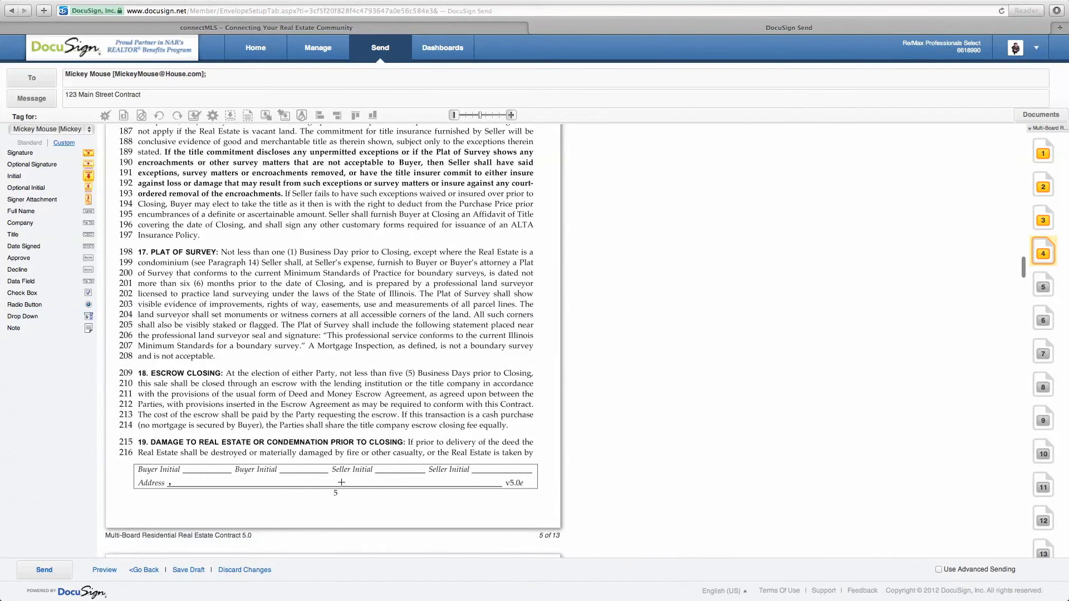
left_click_drag(88, 177, 187, 454)
scroll(187, 454, "down", 15)
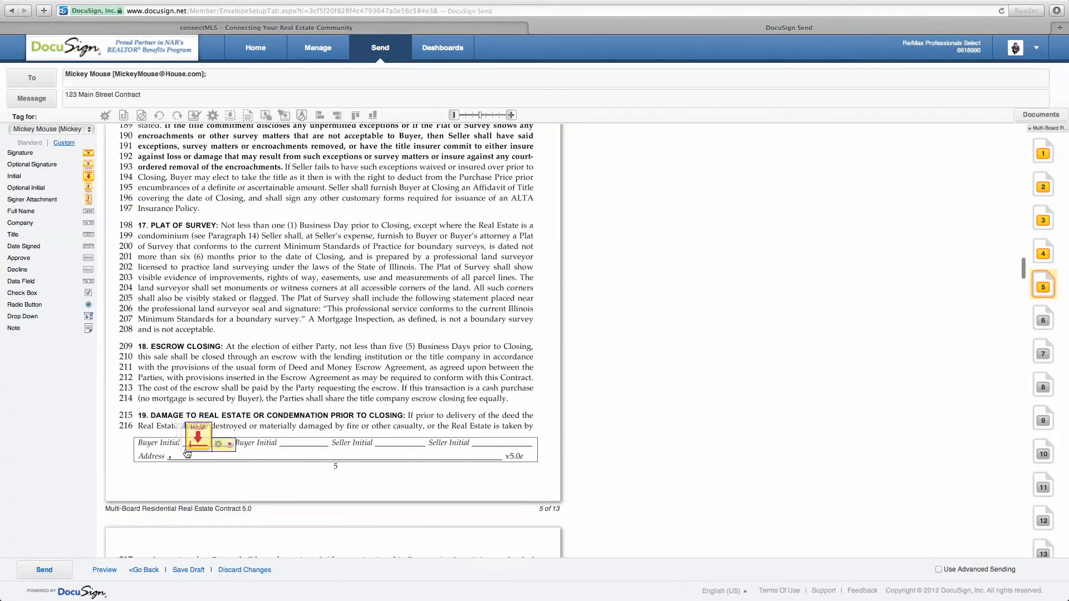
scroll(186, 450, "down", 20)
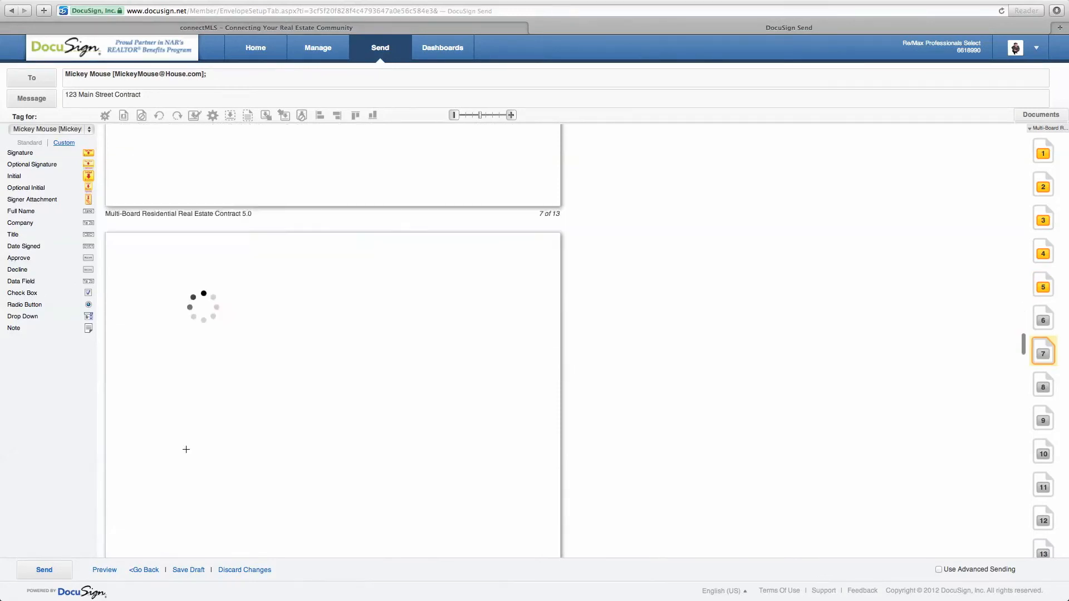
scroll(186, 449, "down", 12)
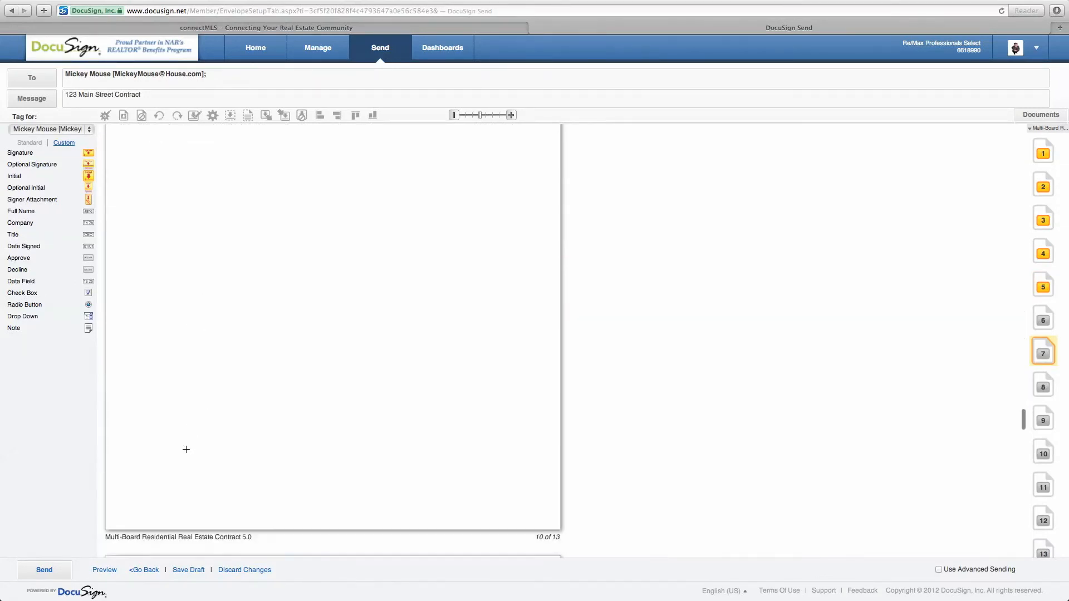
left_click(1046, 519)
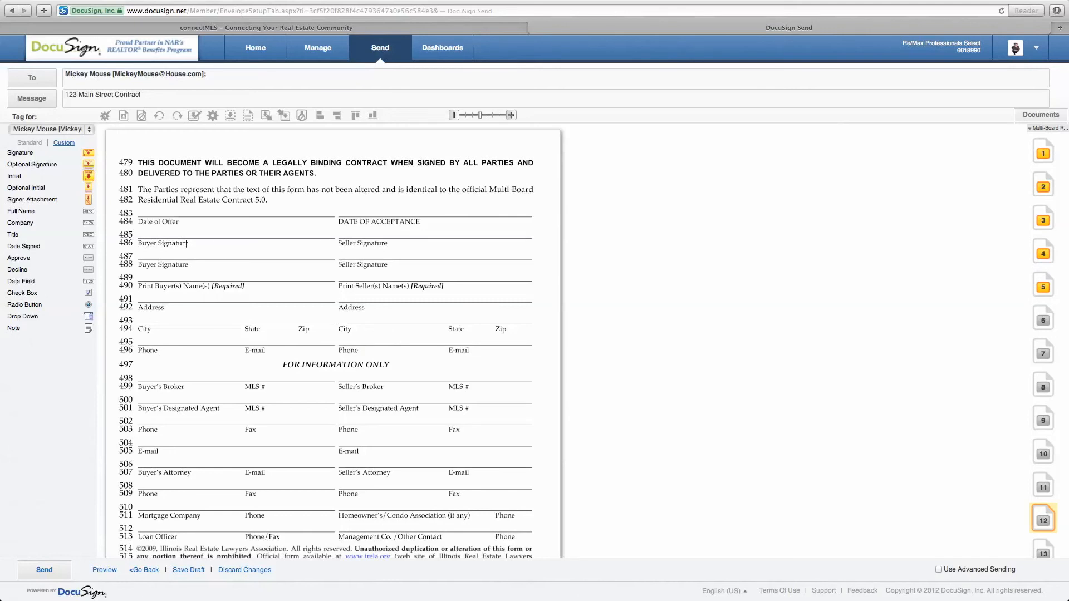
Step: Place the buyer's Signature, Date Signed and Full Name tags on page 12's signature lines
scroll(166, 382, "down", 5)
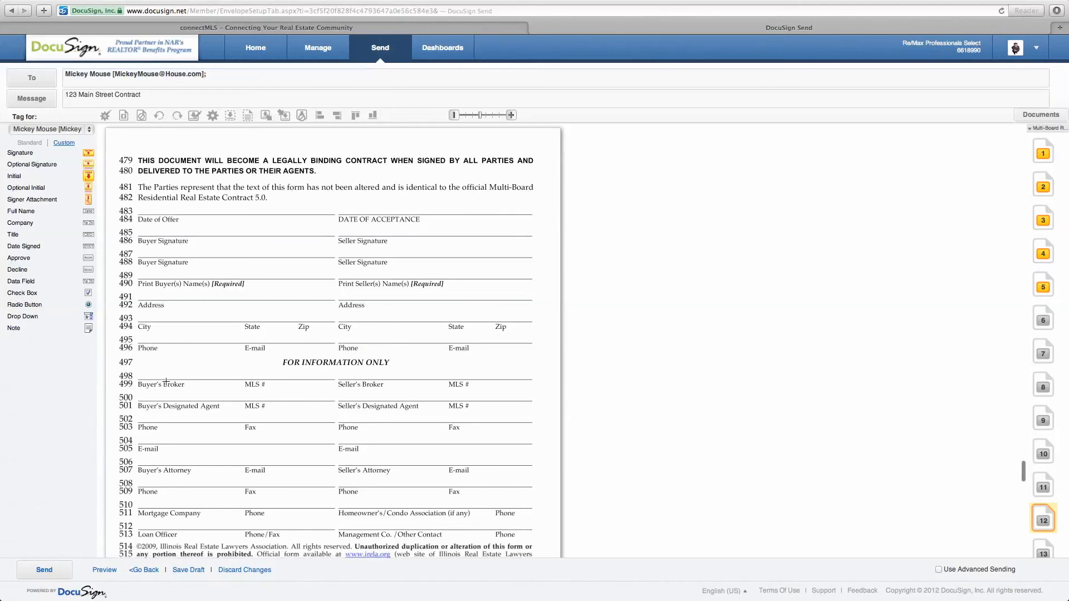
scroll(166, 382, "up", 3)
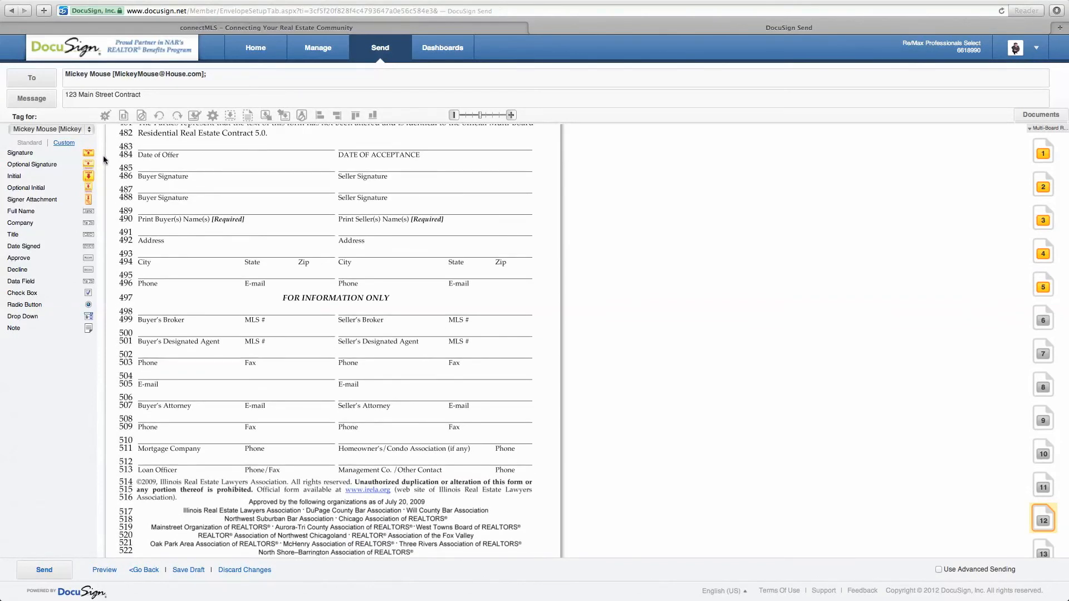
left_click_drag(87, 158, 139, 158)
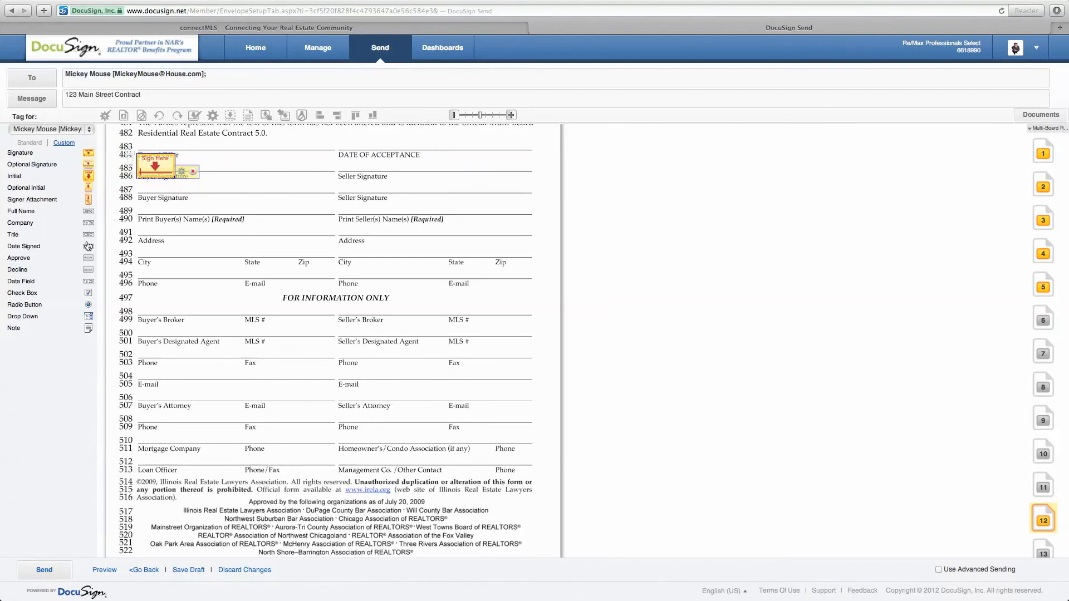
left_click_drag(88, 246, 137, 144)
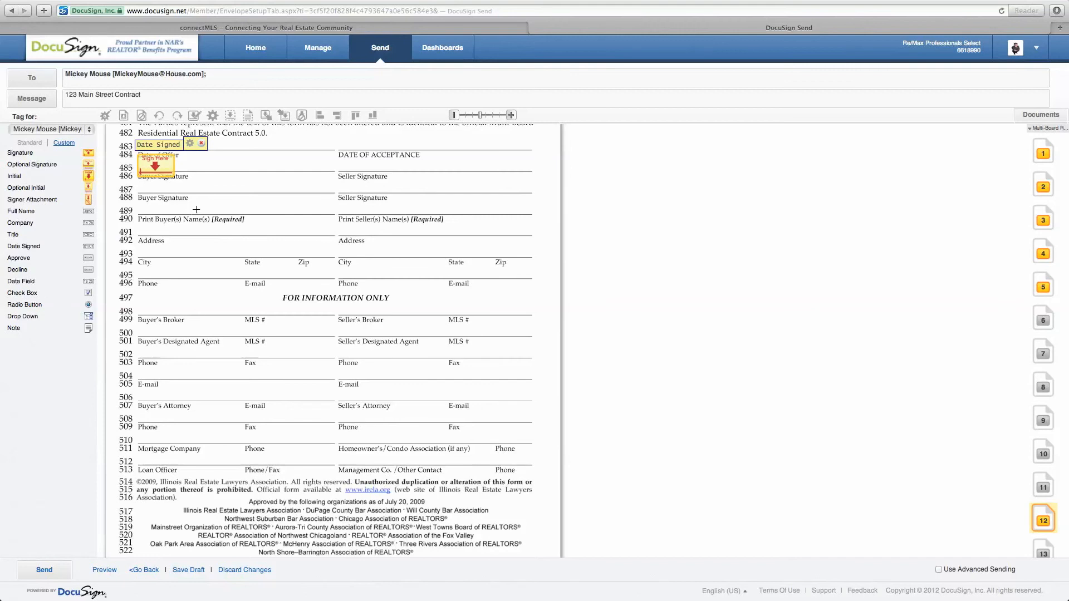
scroll(186, 245, "down", 5)
scroll(184, 267, "up", 4)
scroll(184, 249, "up", 2)
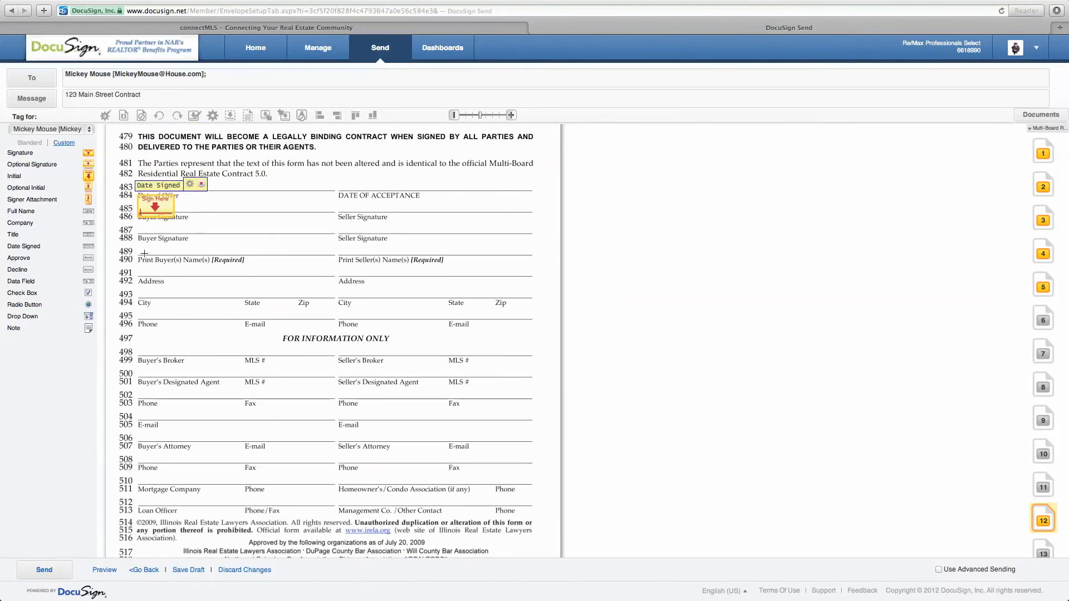
left_click_drag(88, 212, 142, 250)
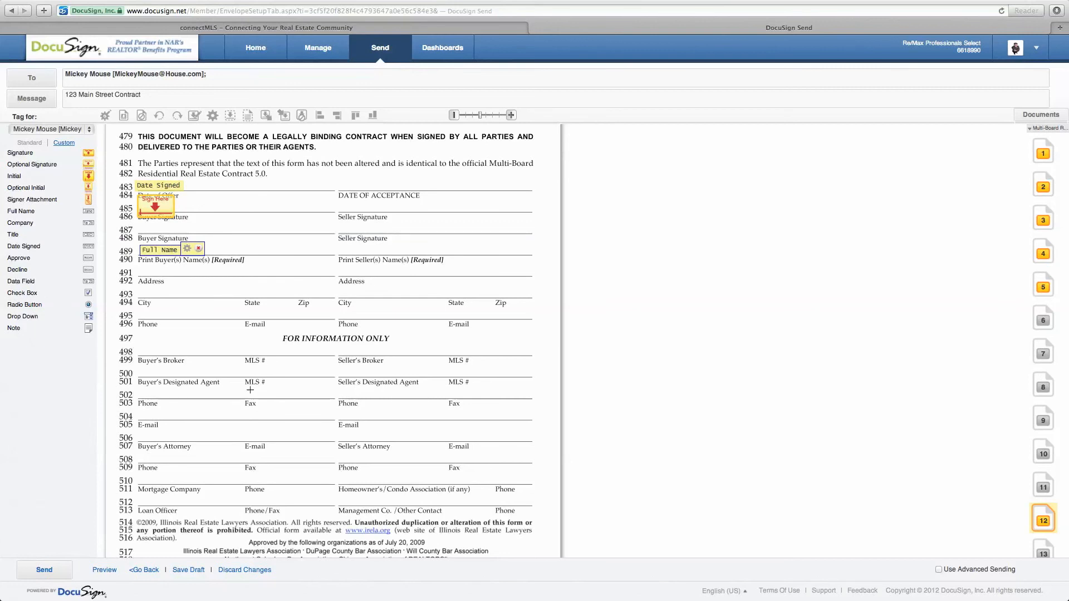
scroll(250, 390, "down", 8)
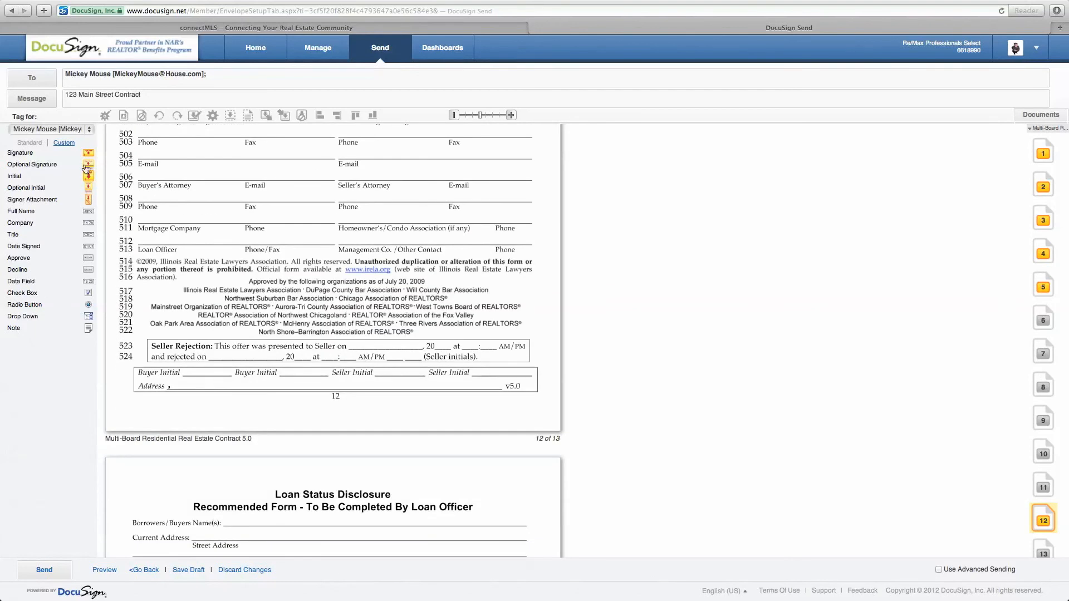
Step: Drop Initial tags onto the Buyer Initial blanks at the foot of pages 12 and 11
left_click_drag(90, 181, 186, 354)
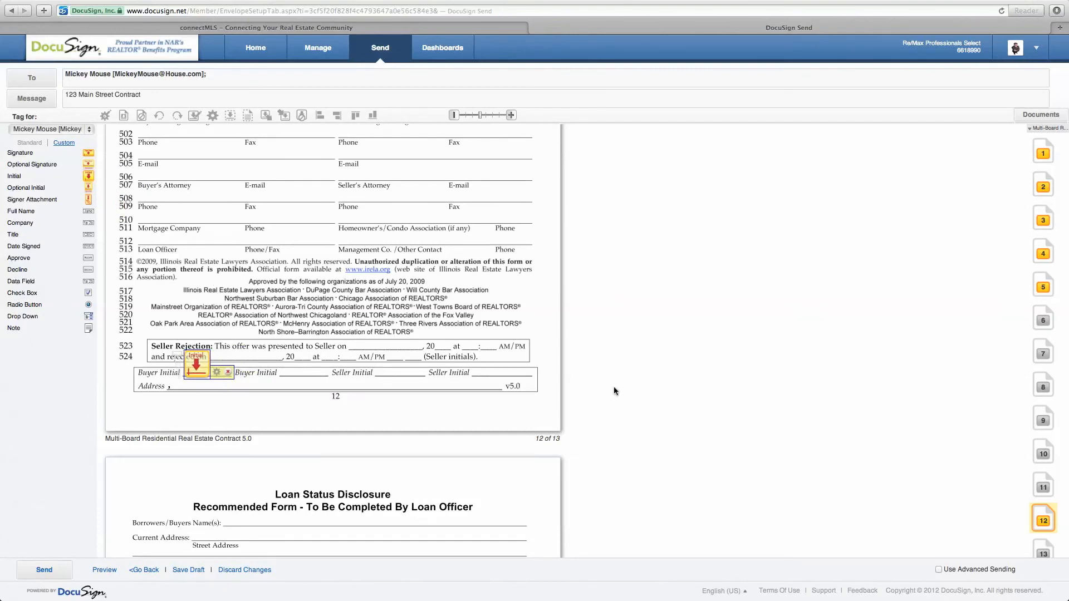
scroll(614, 386, "up", 10)
scroll(614, 387, "down", 15)
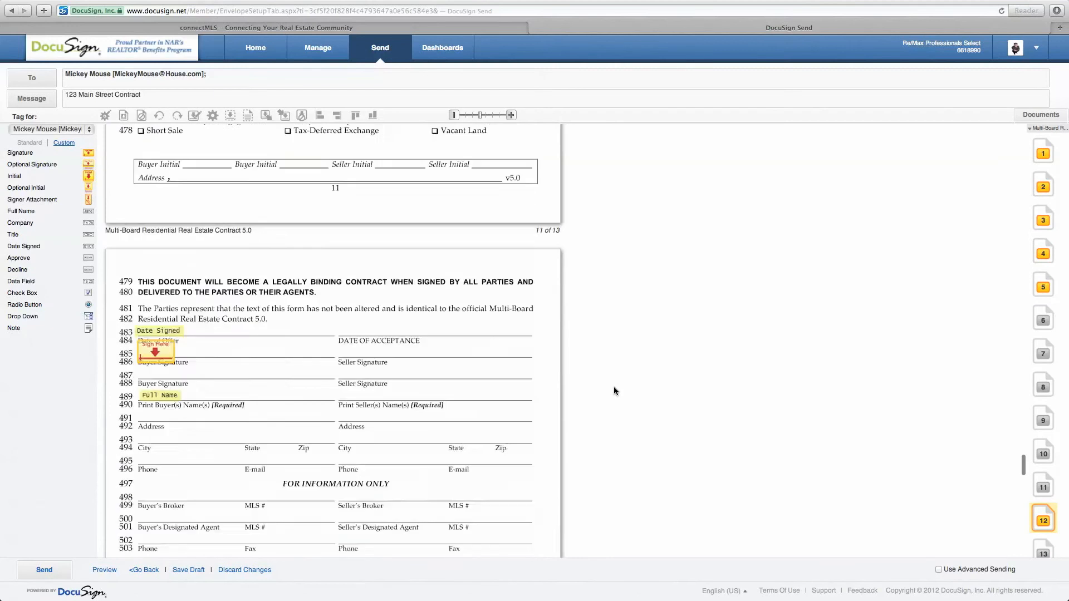
scroll(614, 387, "up", 10)
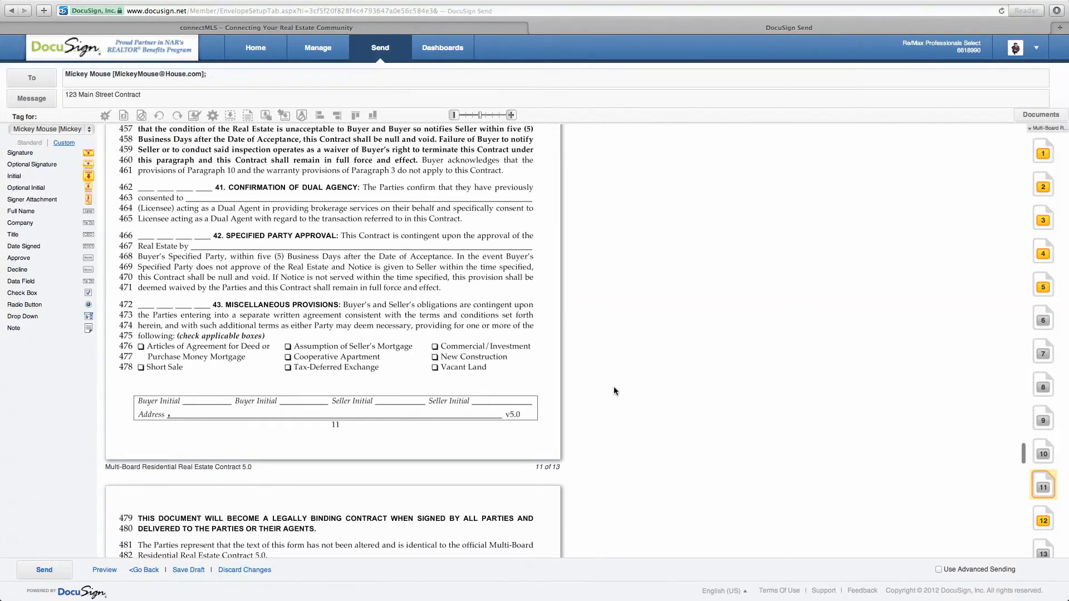
scroll(613, 386, "down", 5)
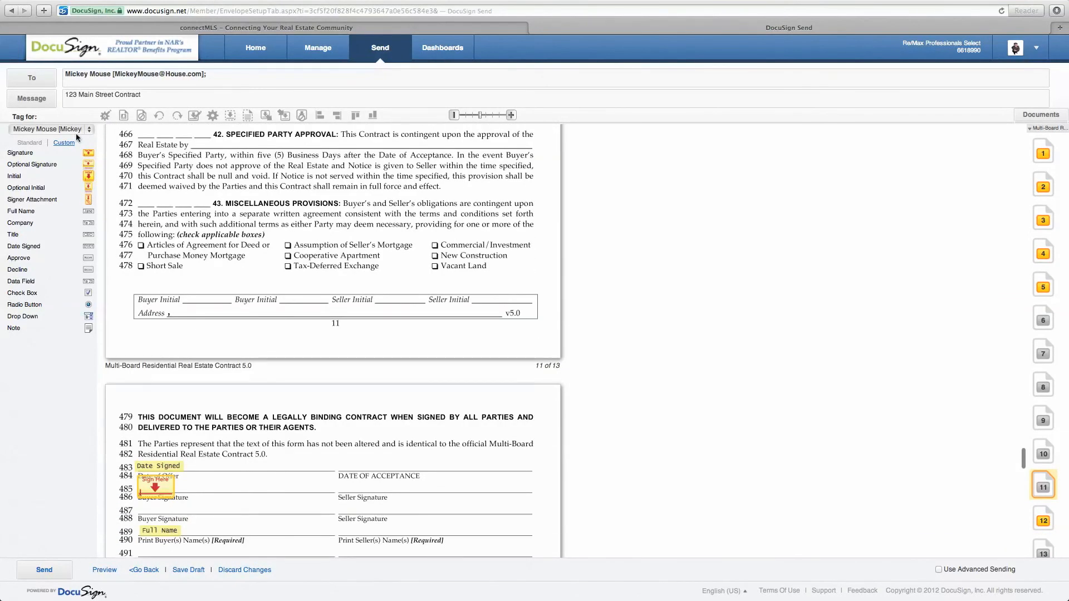
left_click_drag(88, 176, 184, 285)
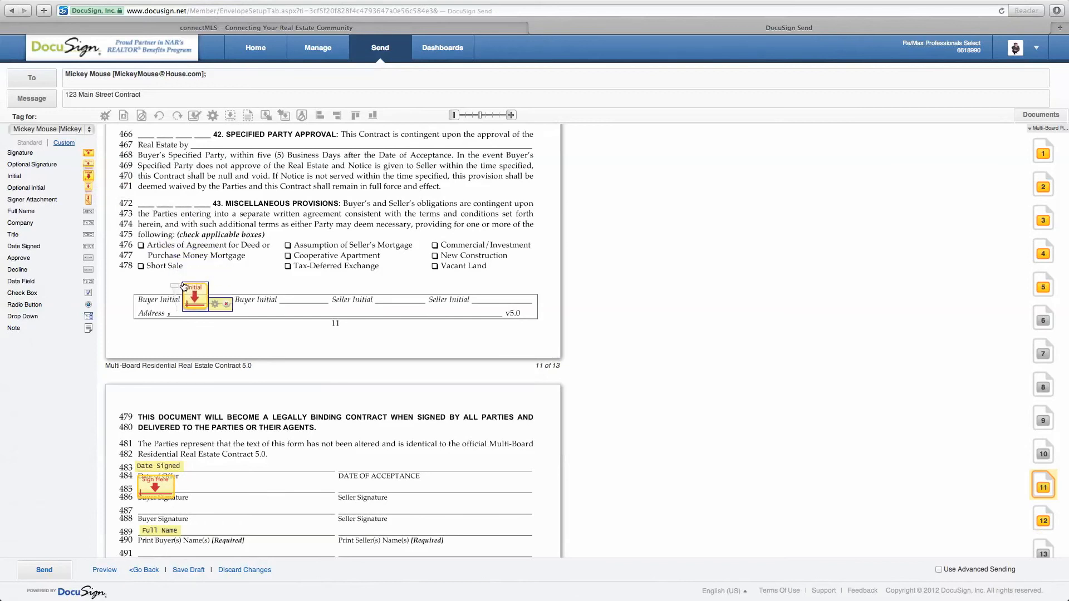
Step: Preview the tagged contract as the signer sees it, scrolling through and jumping to page 6
left_click(106, 571)
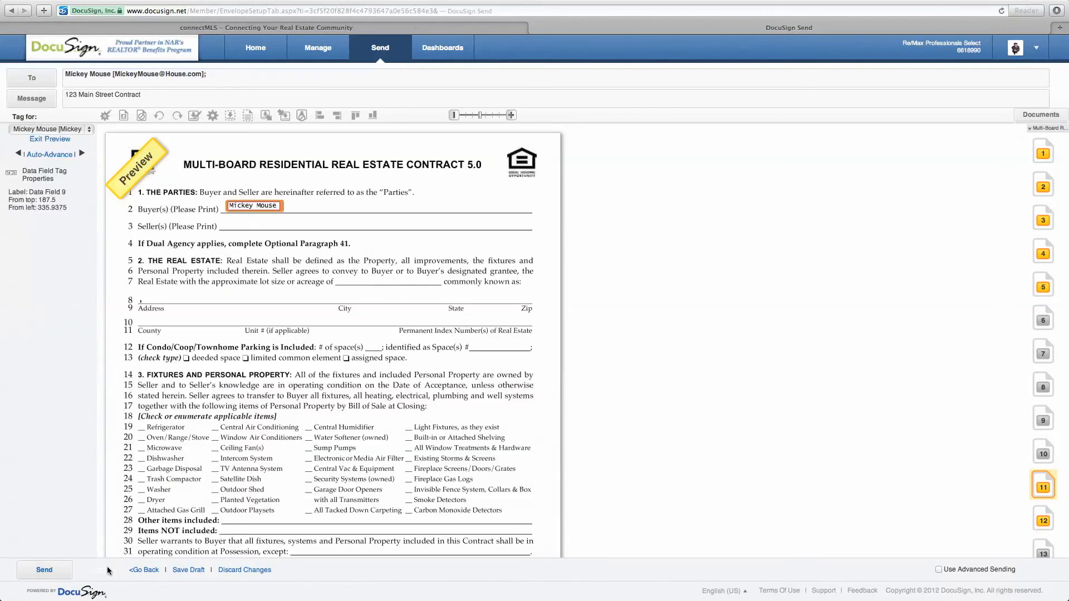
scroll(254, 326, "down", 7)
scroll(255, 327, "down", 8)
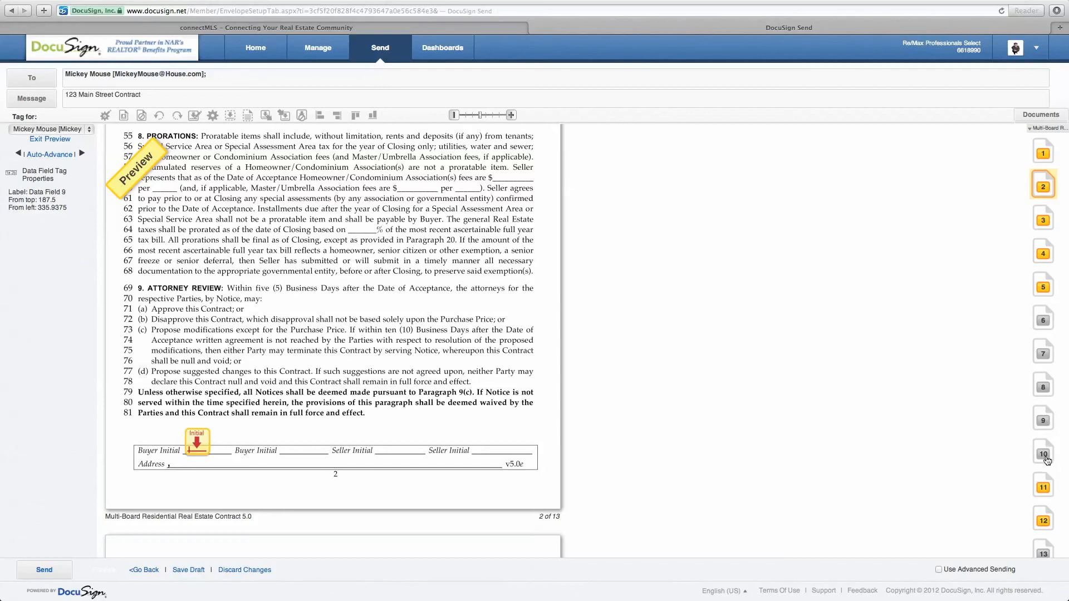
left_click(1044, 323)
scroll(577, 421, "down", 4)
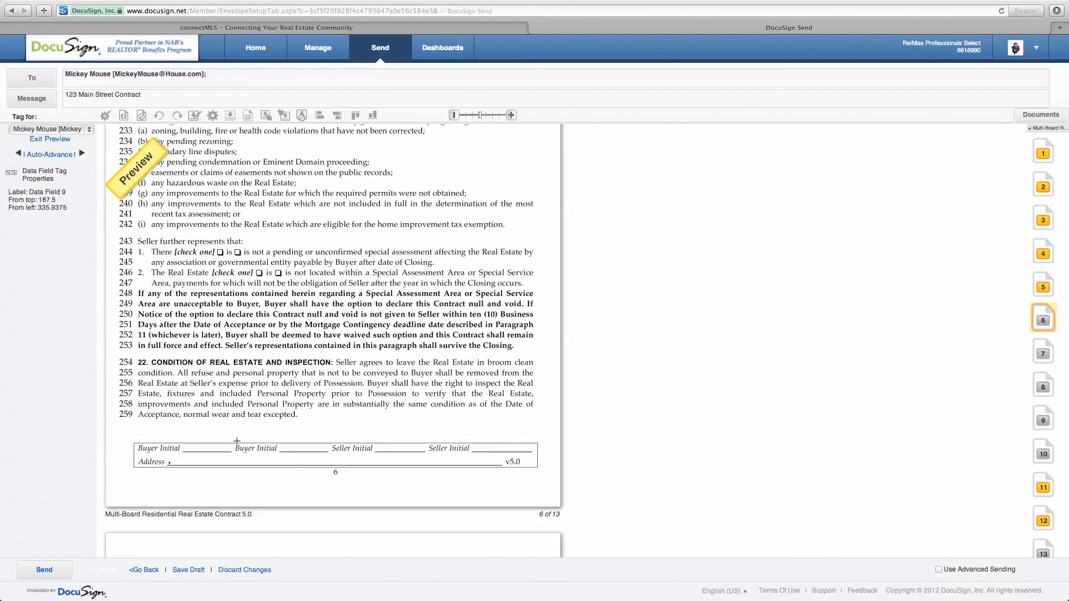
Step: Send the 123 Main Street Contract envelope to the buyer for signing
left_click(45, 571)
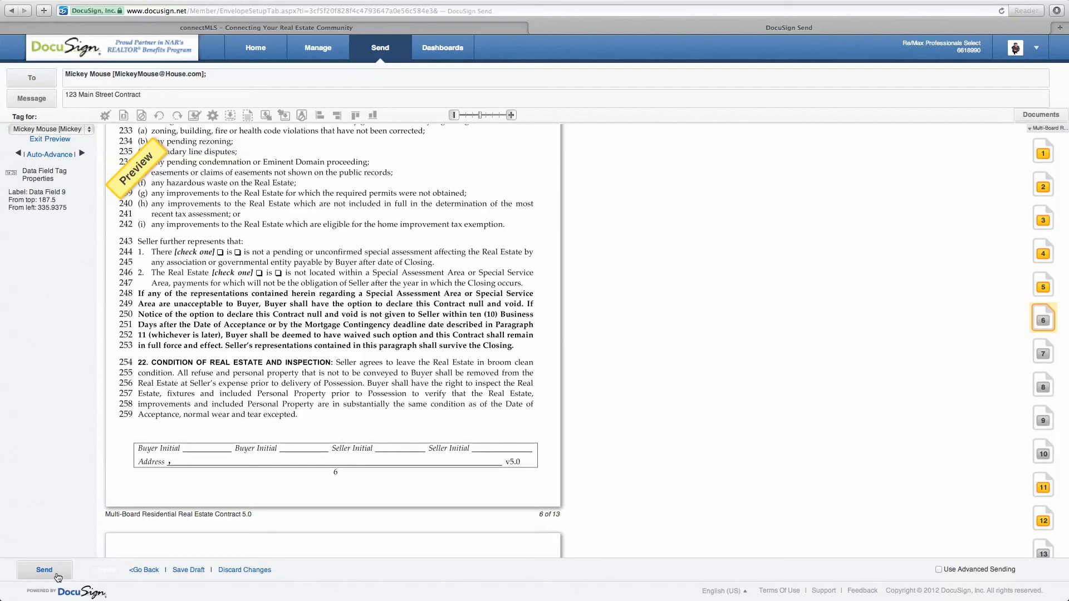